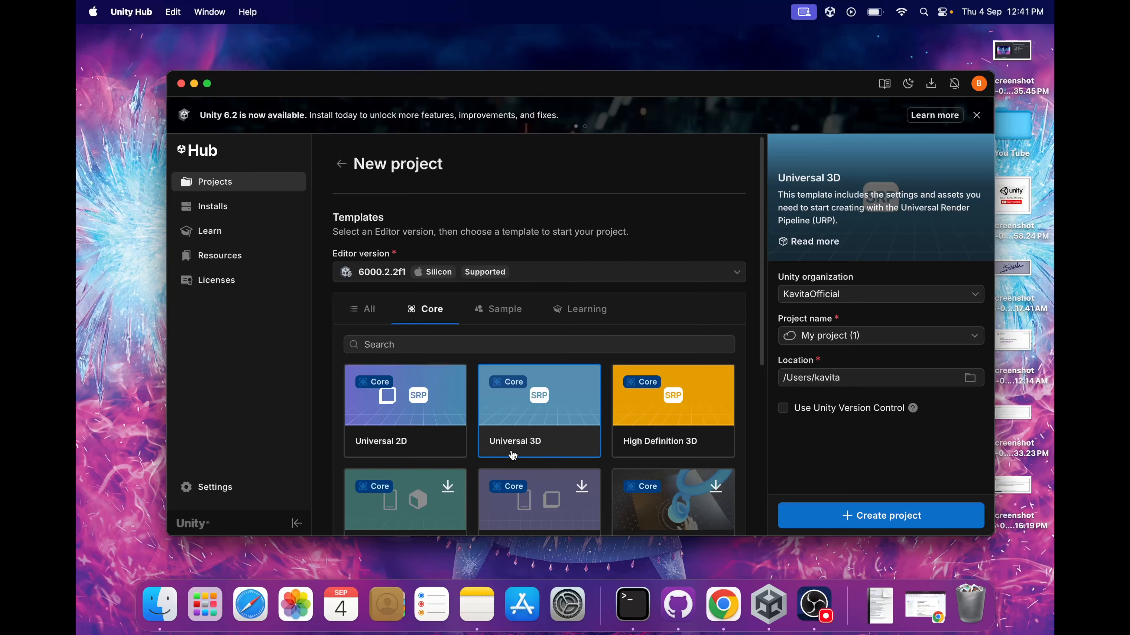
- Name the Universal 3D project "Sample 3D project" and create it
left_click(877, 334)
type("Sample 3")
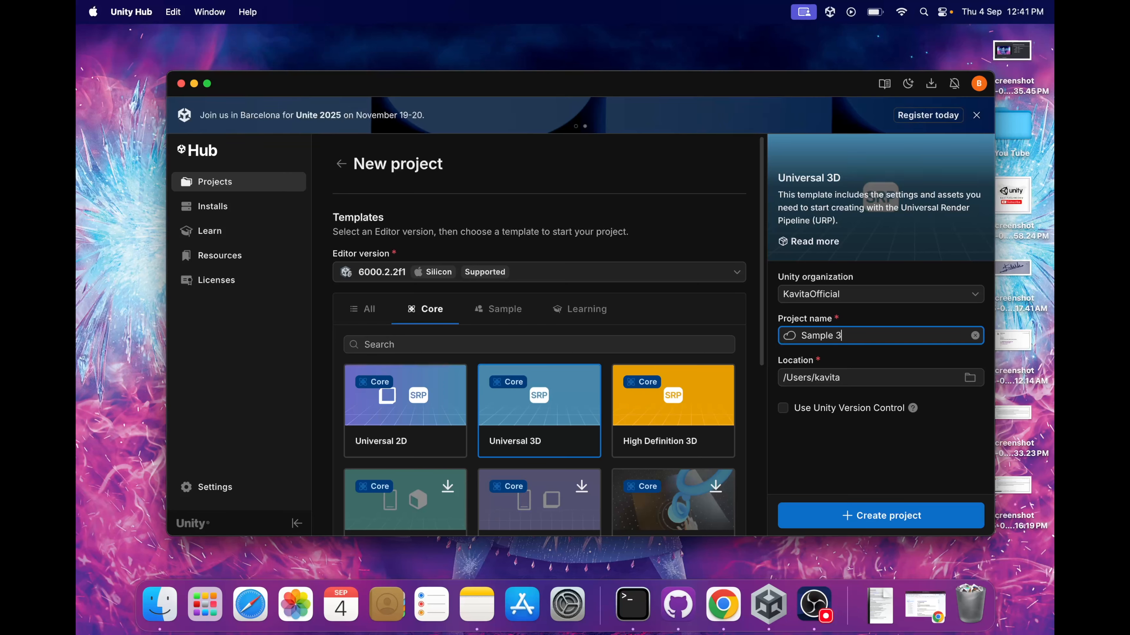
type("d project")
left_click(845, 334)
key("BackSpace")
key("Caps_Lock")
type("D")
key("Return")
left_click(890, 516)
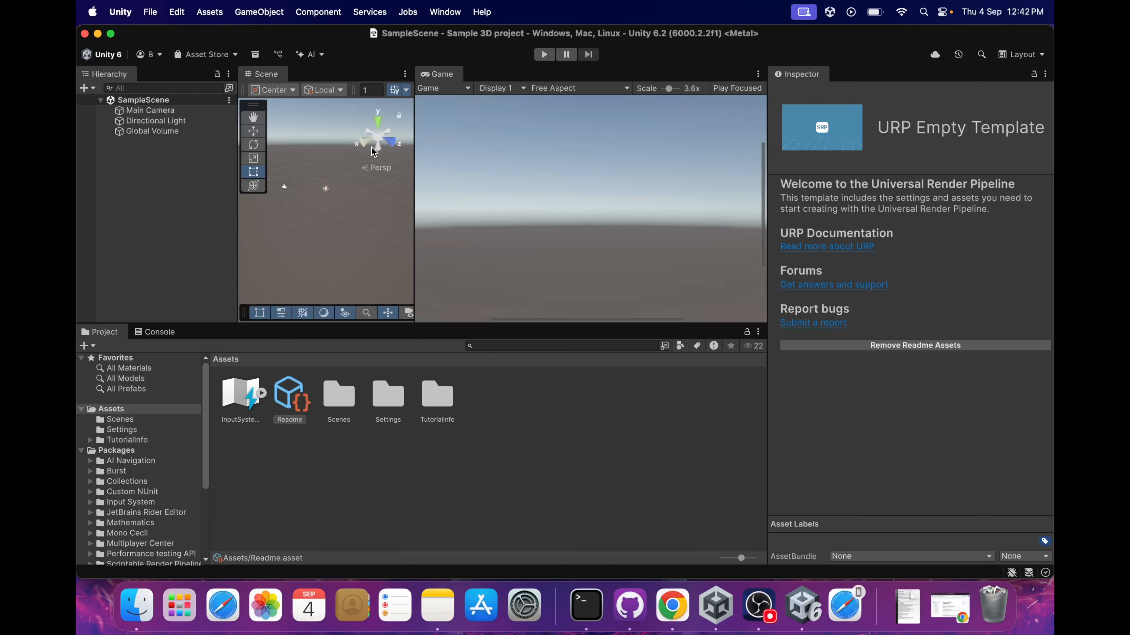
- Widen the Scene view and lower the Main Camera to about Y -0.99 with the Move tool
left_click_drag(411, 183, 511, 196)
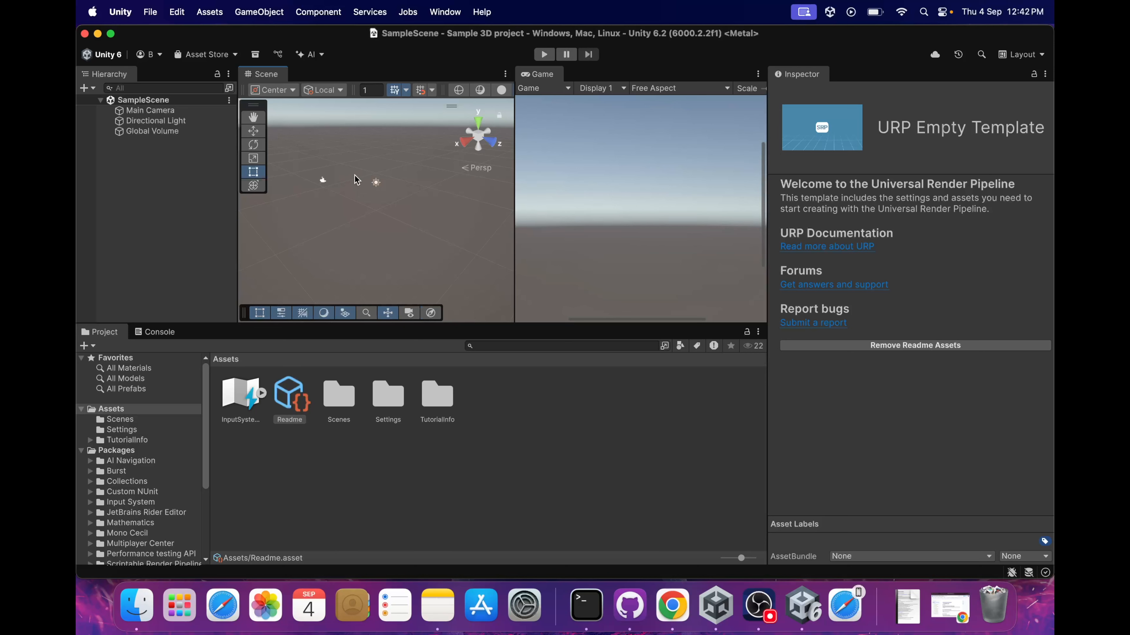
left_click(325, 181)
key("w")
key("f")
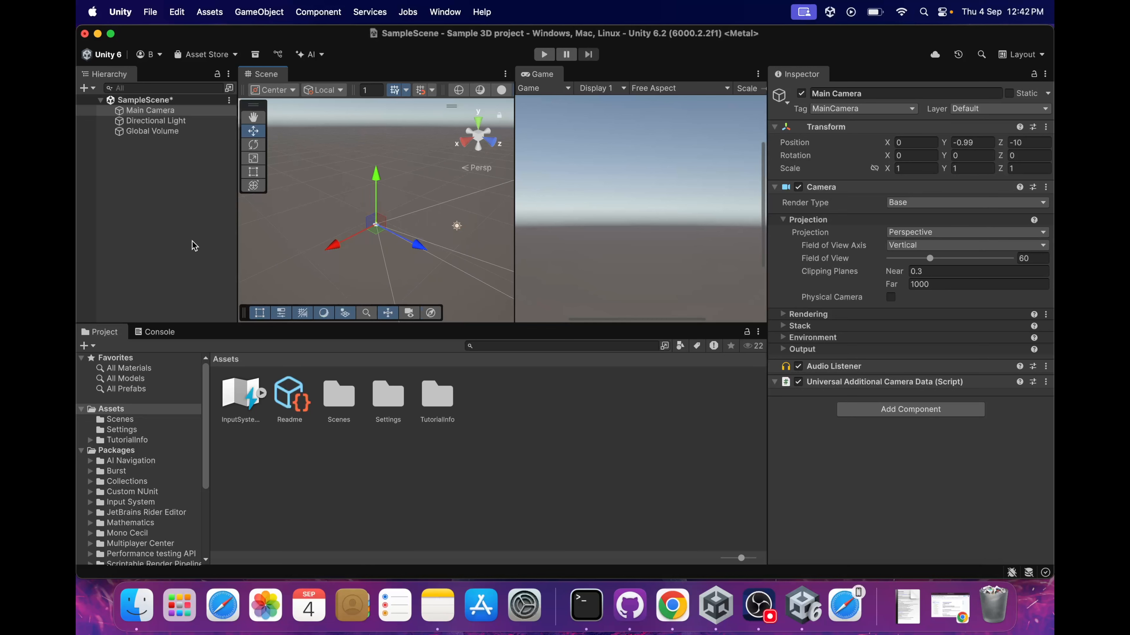
- Add a 3D cube to the scene and move the Main Camera back along Z to about -19.4
right_click(156, 209)
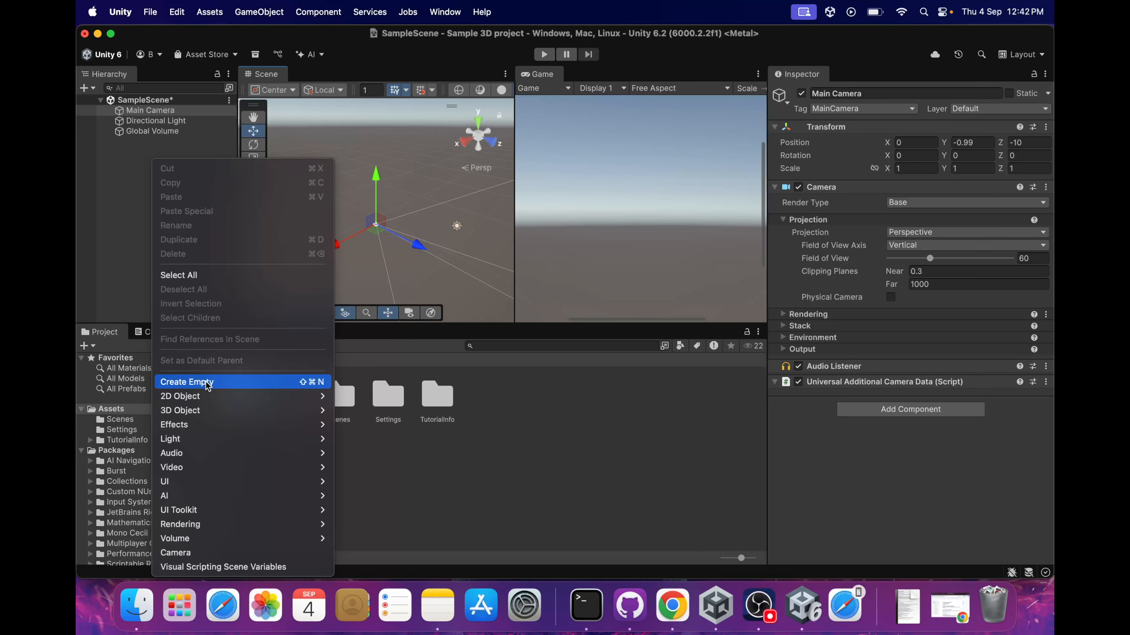
mouse_move(242, 410)
left_click(387, 397)
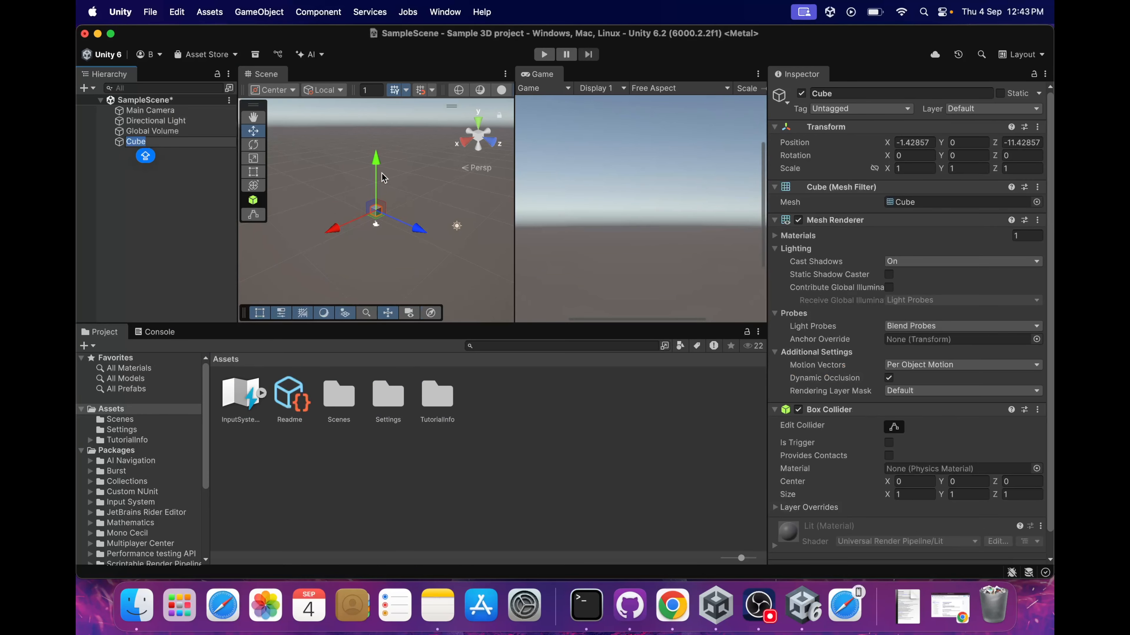
left_click(149, 110)
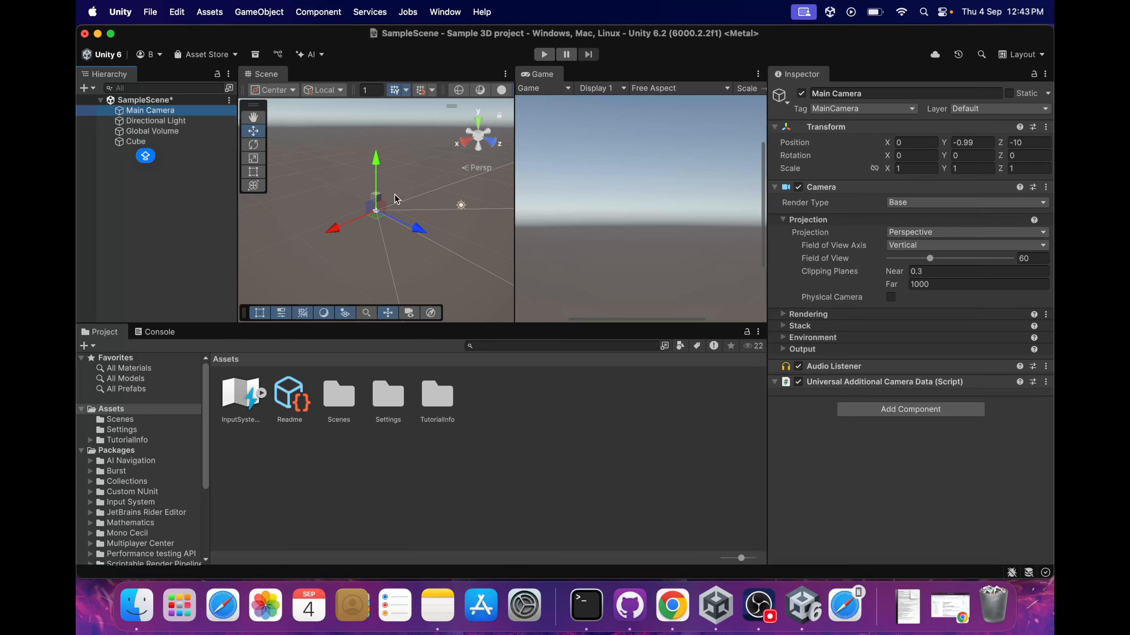
left_click_drag(422, 239, 372, 211)
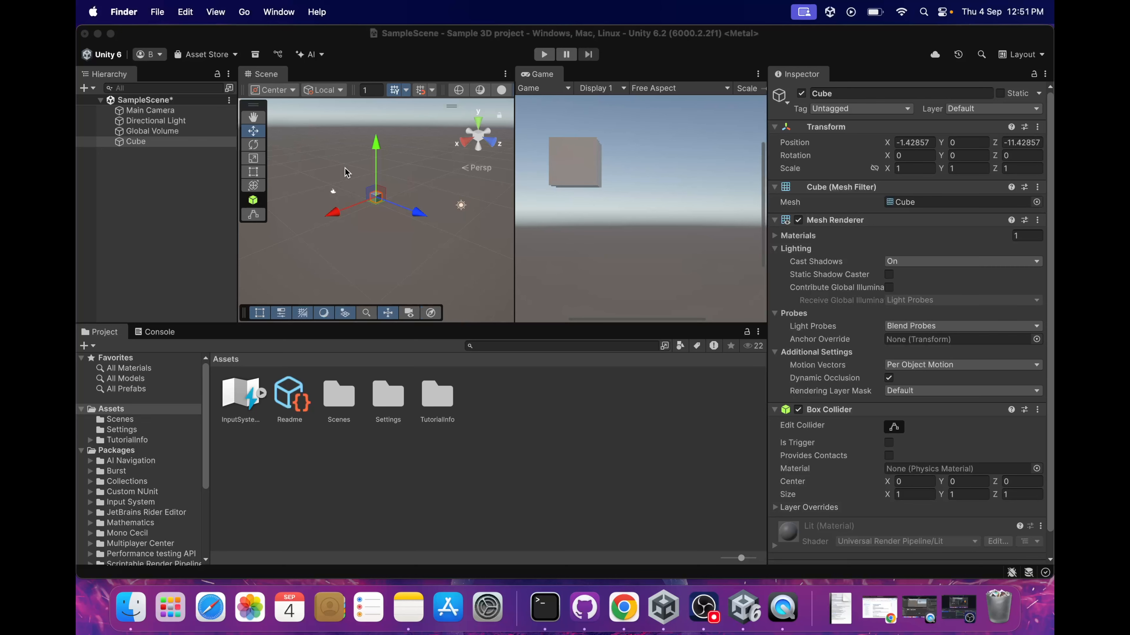
- Examine the components of the Main Camera, Directional Light, Global Volume and Cube, with the Hierarchy slightly widened
left_click(149, 110)
left_click(147, 121)
left_click(145, 131)
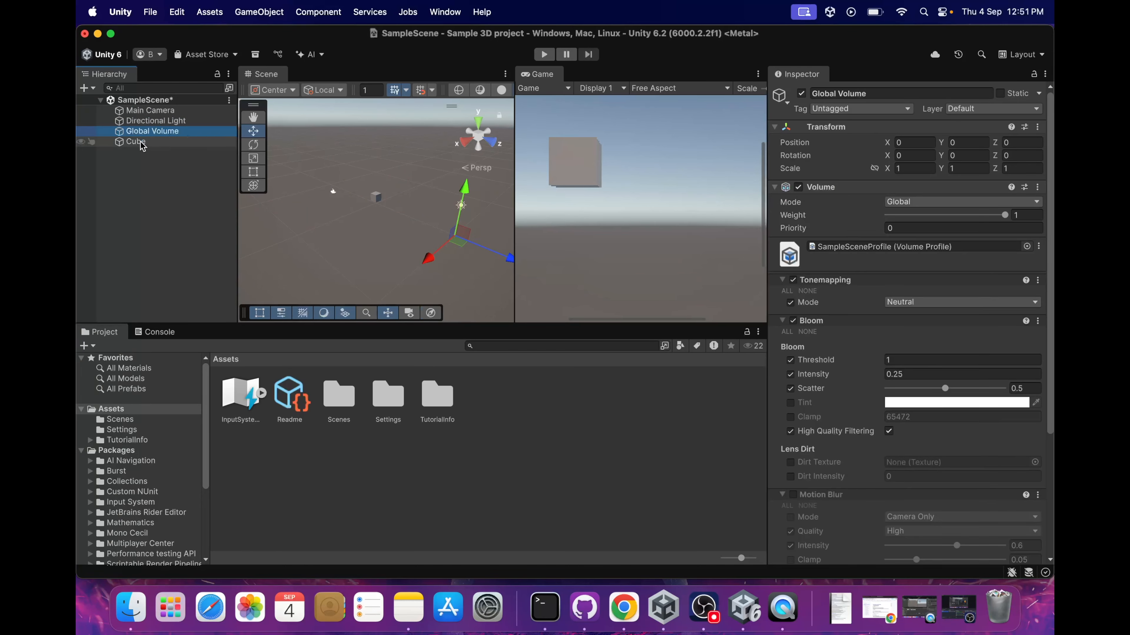
left_click(141, 146)
left_click_drag(238, 156, 253, 157)
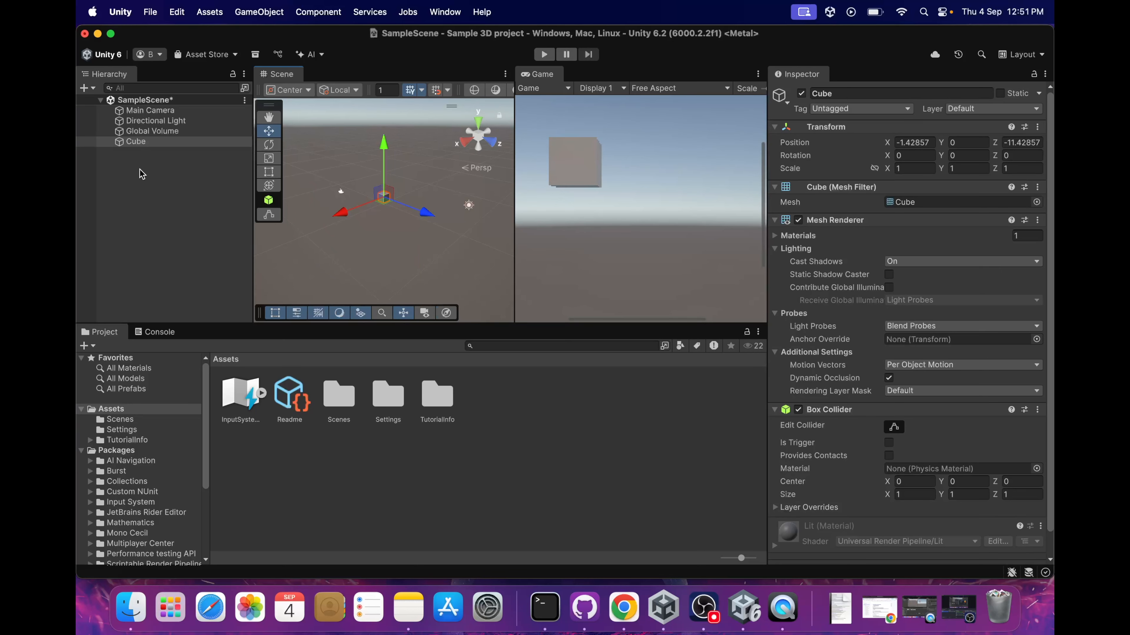
left_click(149, 142)
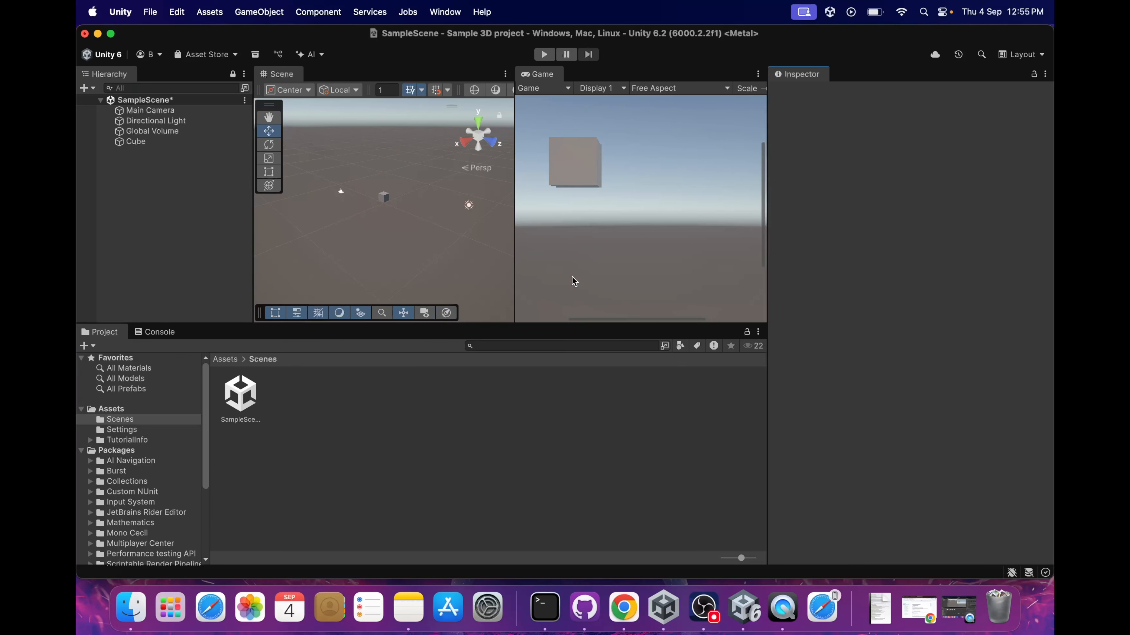
left_click(595, 216)
left_click(149, 131)
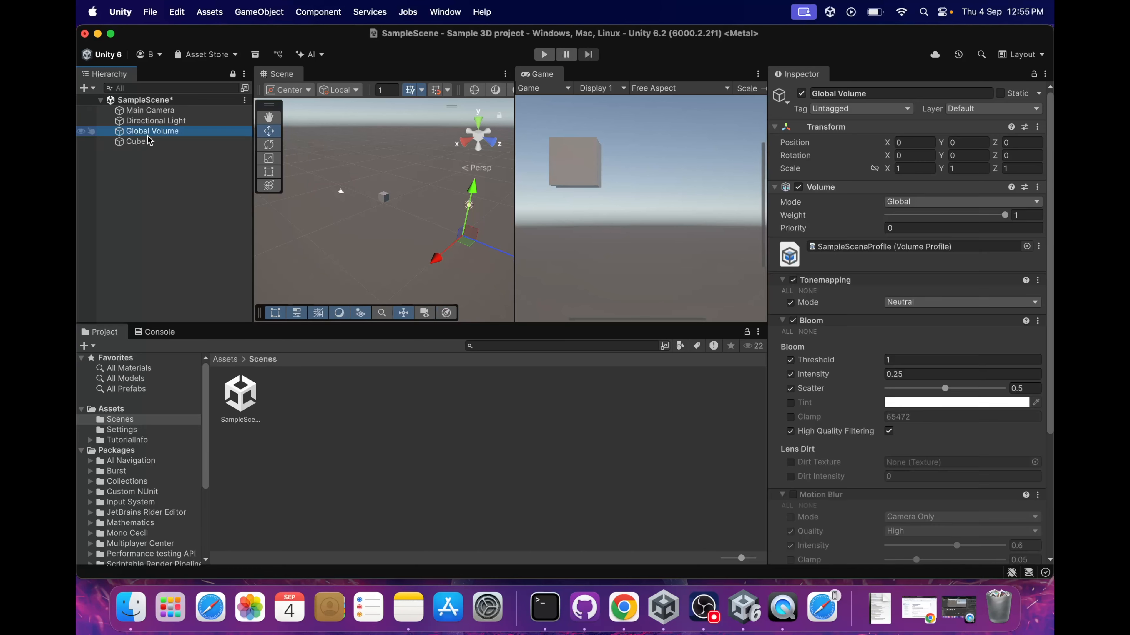
double_click(147, 142)
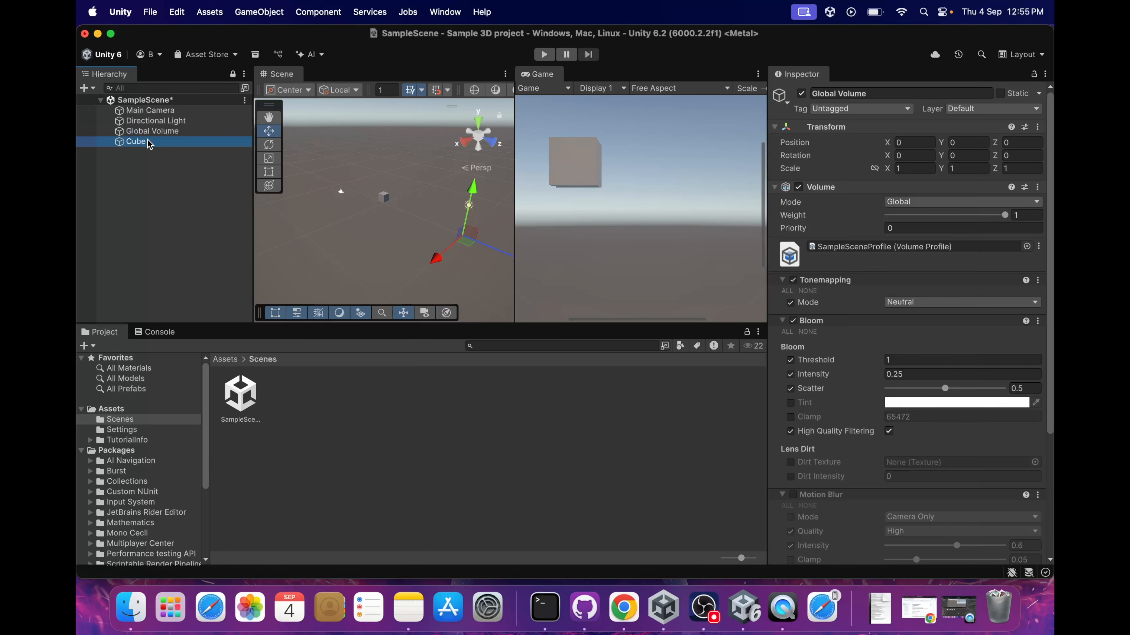
- Raise the Main Camera to about Y 0.24 and move it back to about Z -21.25
double_click(147, 111)
mouse_move(383, 158)
left_mouse_down()
mouse_move(383, 172)
mouse_move(381, 147)
left_mouse_up()
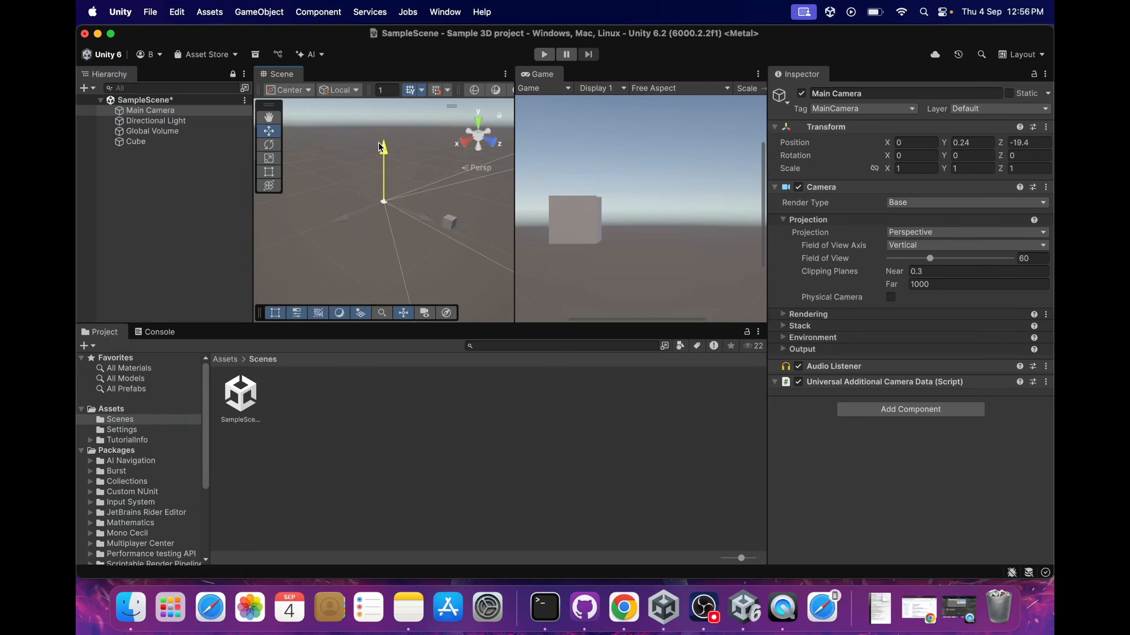
left_click_drag(416, 222, 409, 218)
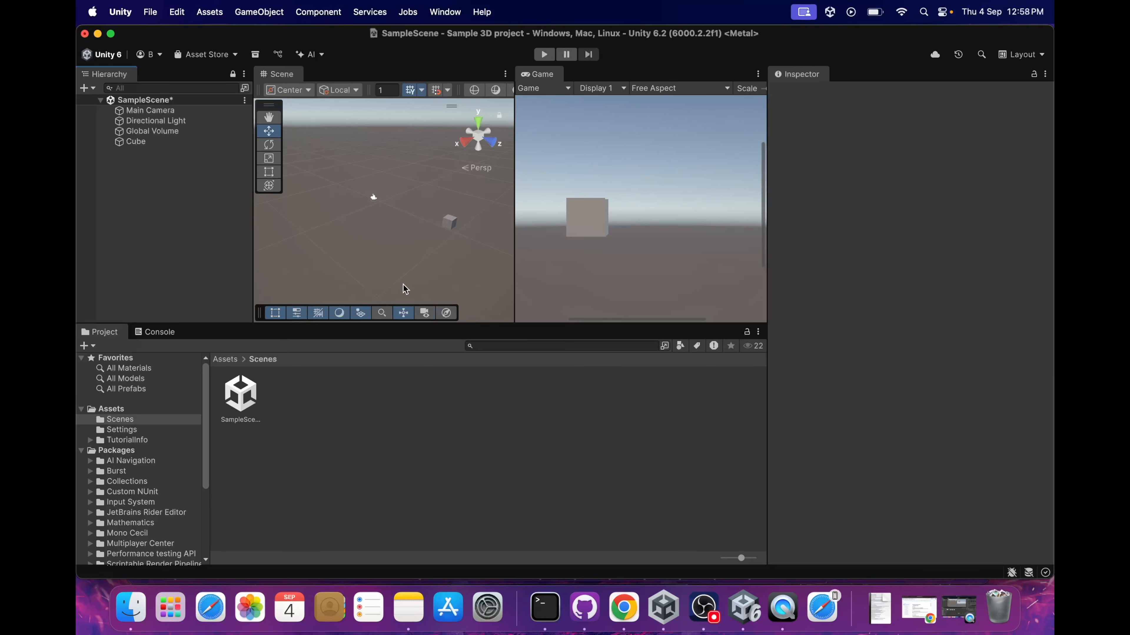
- Adjust the Main Camera's transform to position X -1.35, Y 0.48 and rotation X -1.08
left_click(813, 77)
left_click(125, 133)
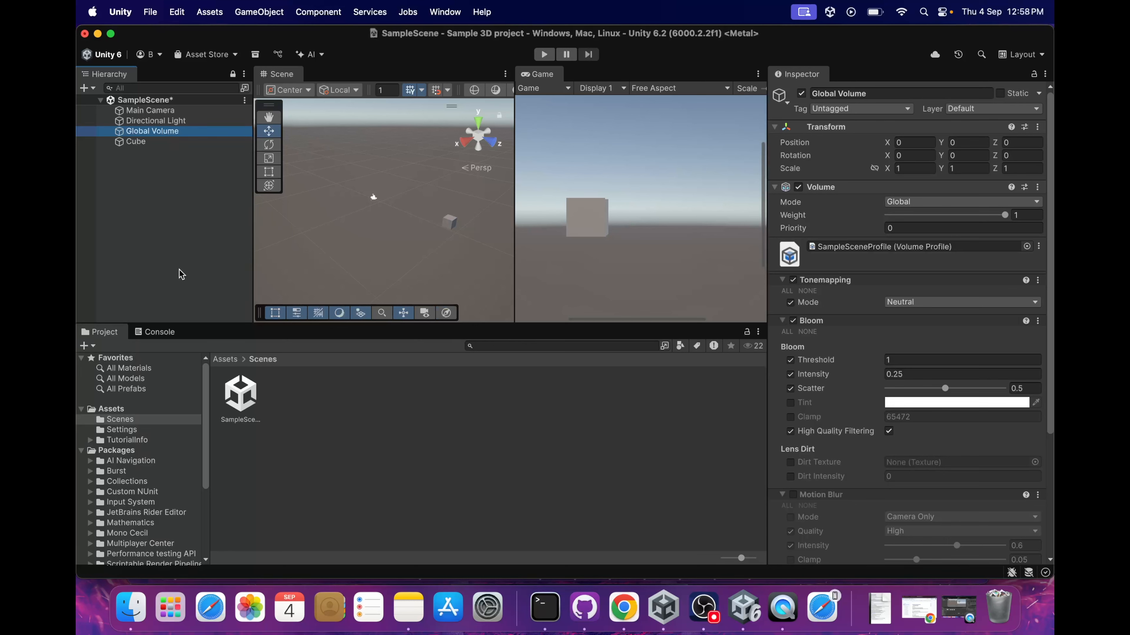
left_click(196, 112)
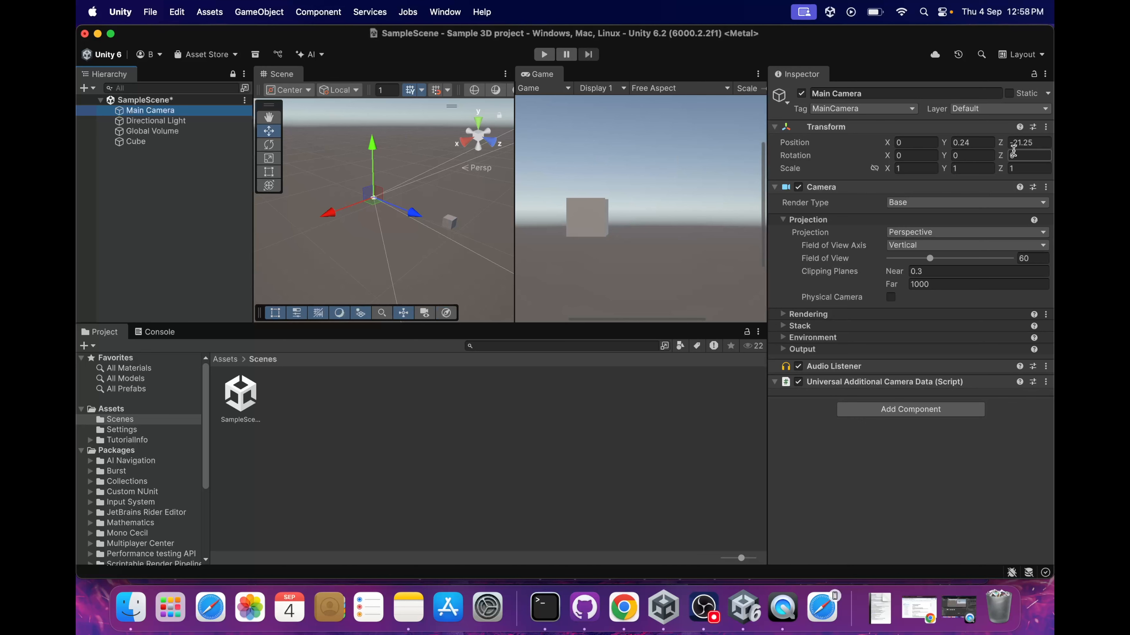
left_click_drag(895, 150, 872, 147)
left_click_drag(949, 144, 957, 138)
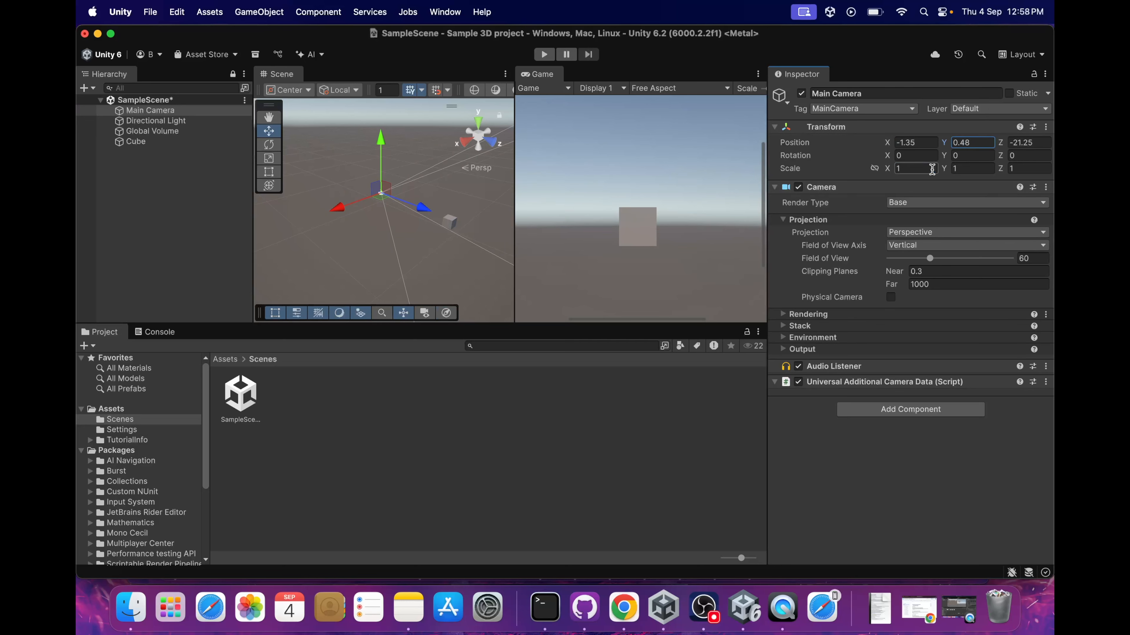
left_click_drag(887, 155, 848, 186)
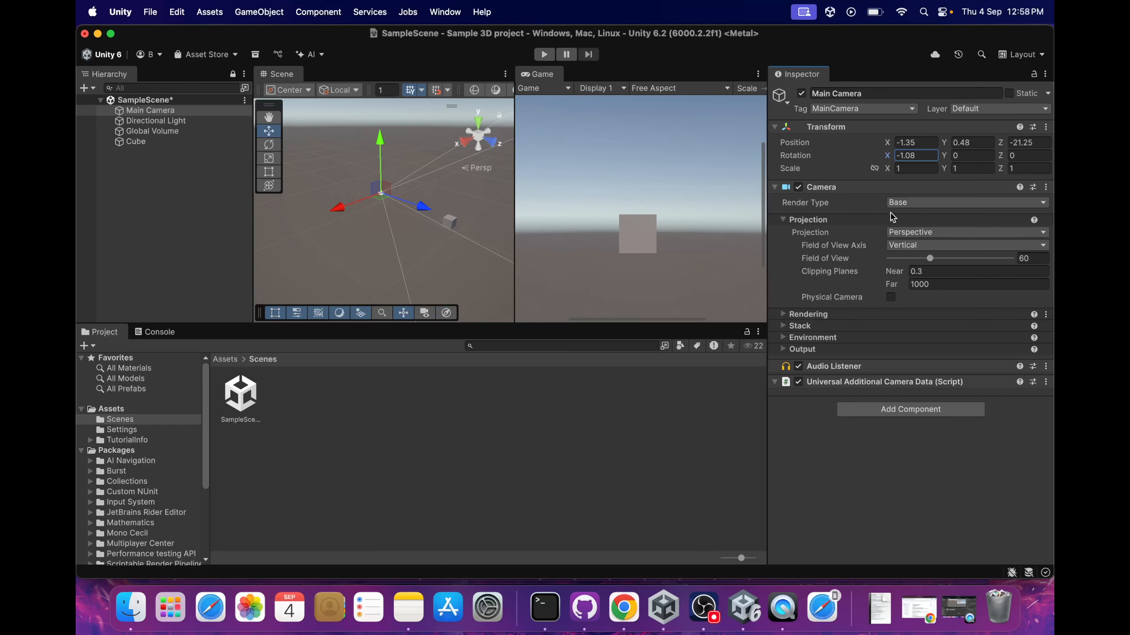
- Examine the component properties of each scene object, including the Main Camera's projection settings
left_click(151, 132)
left_click(150, 110)
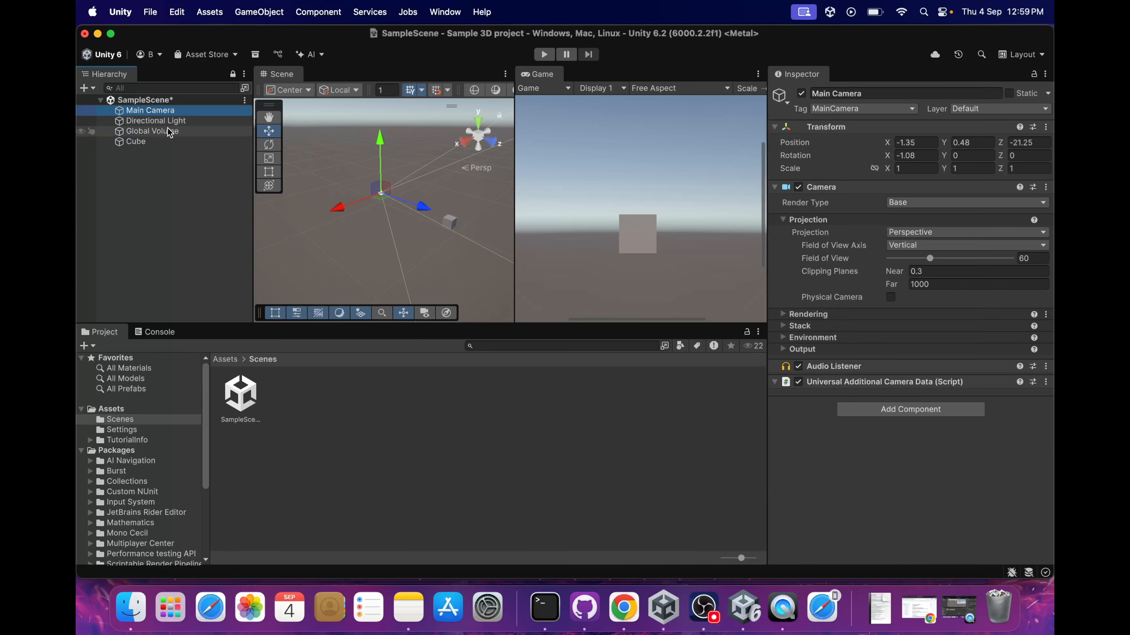
left_click(163, 121)
left_click(165, 134)
left_click(164, 141)
left_click(164, 132)
left_click(170, 121)
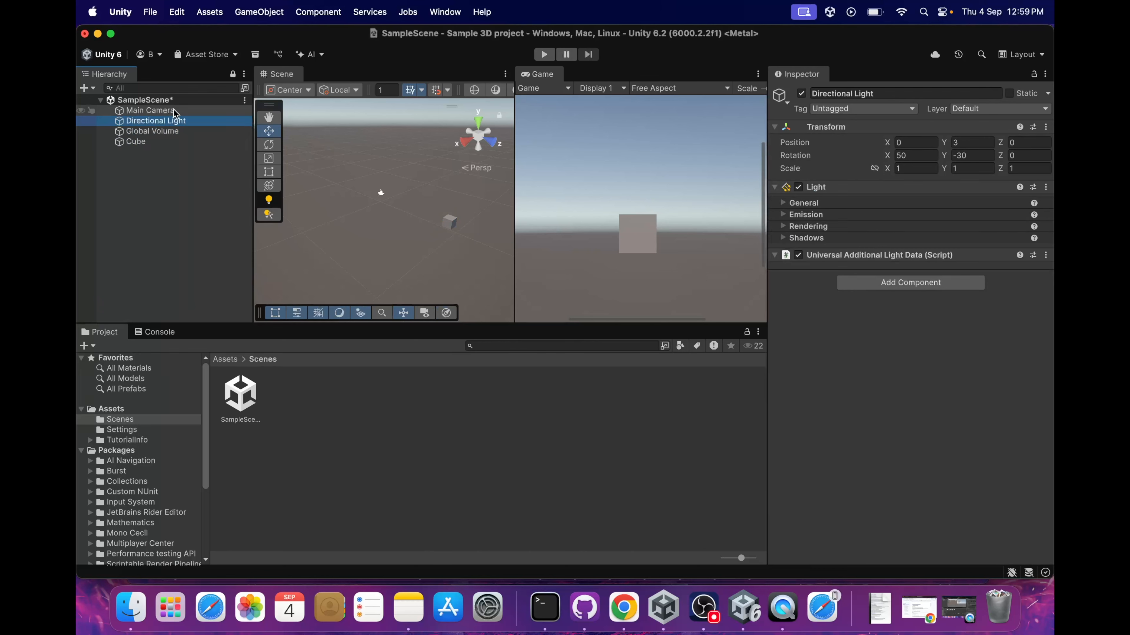
left_click(174, 111)
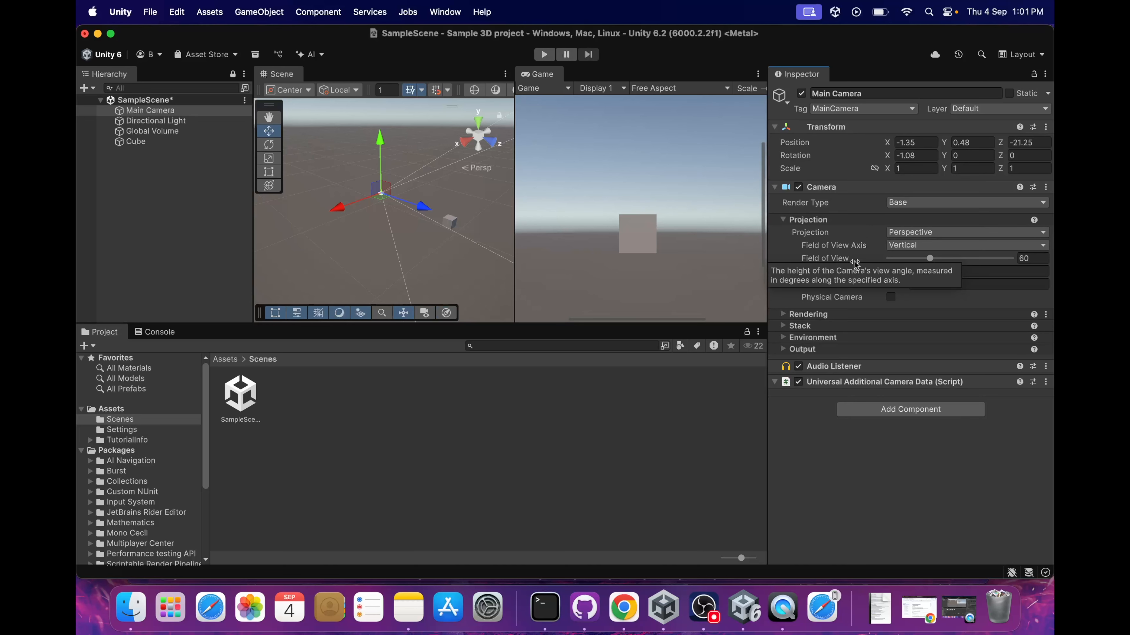
left_click(139, 126)
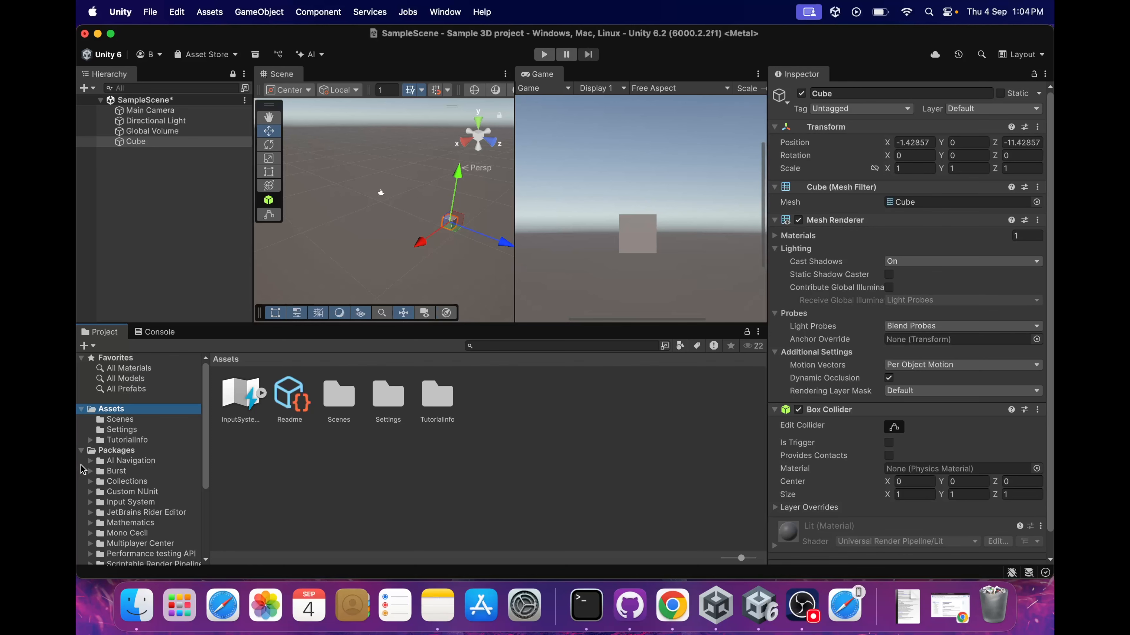
- Create a folder named Scripts in the project's Assets
left_click(115, 421)
left_click(115, 432)
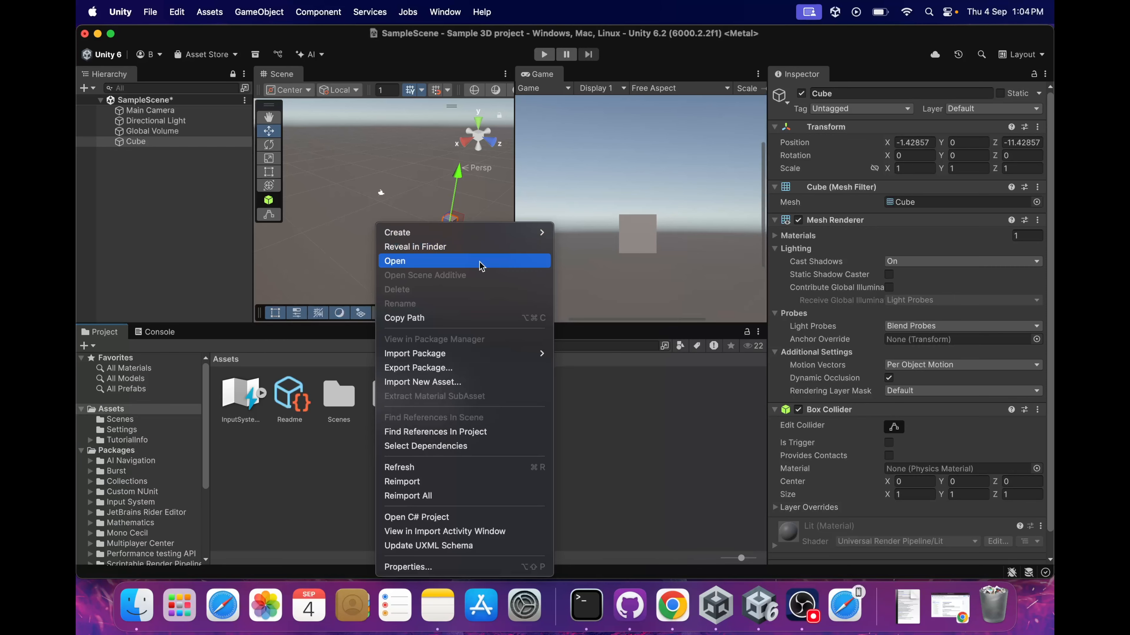
mouse_move(522, 234)
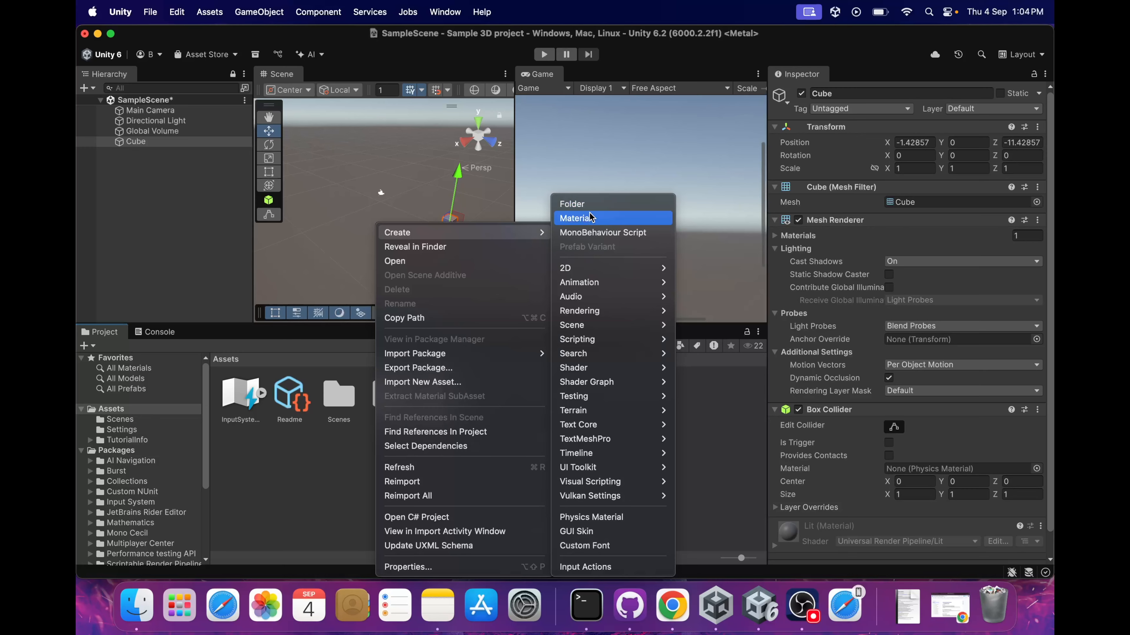
left_click(572, 204)
type("Scripts")
key("Return")
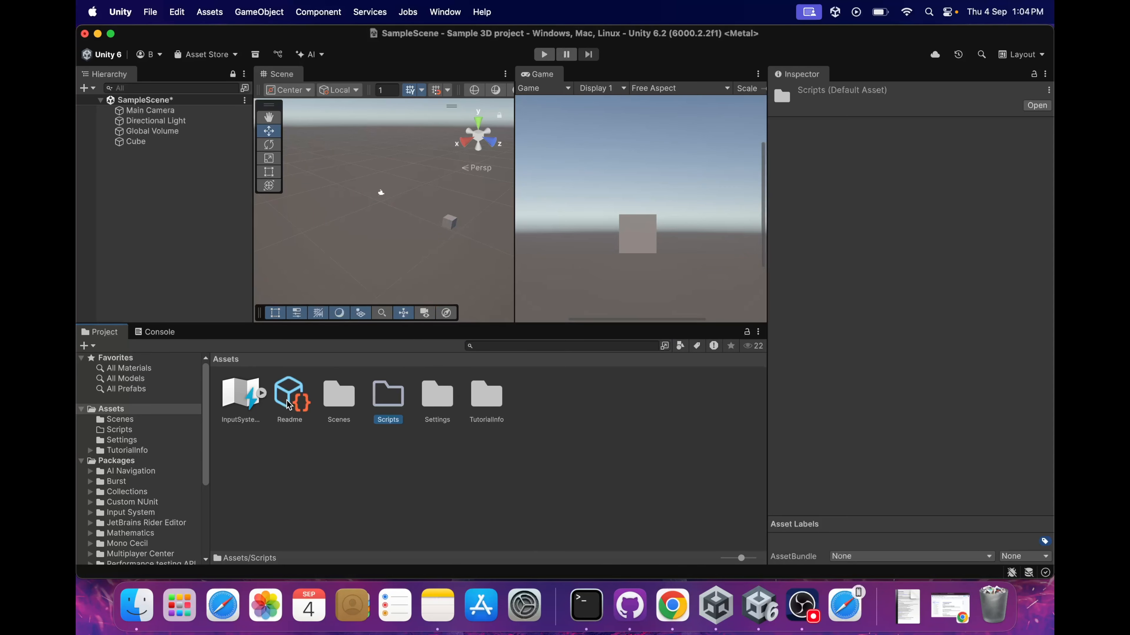
right_click(378, 402)
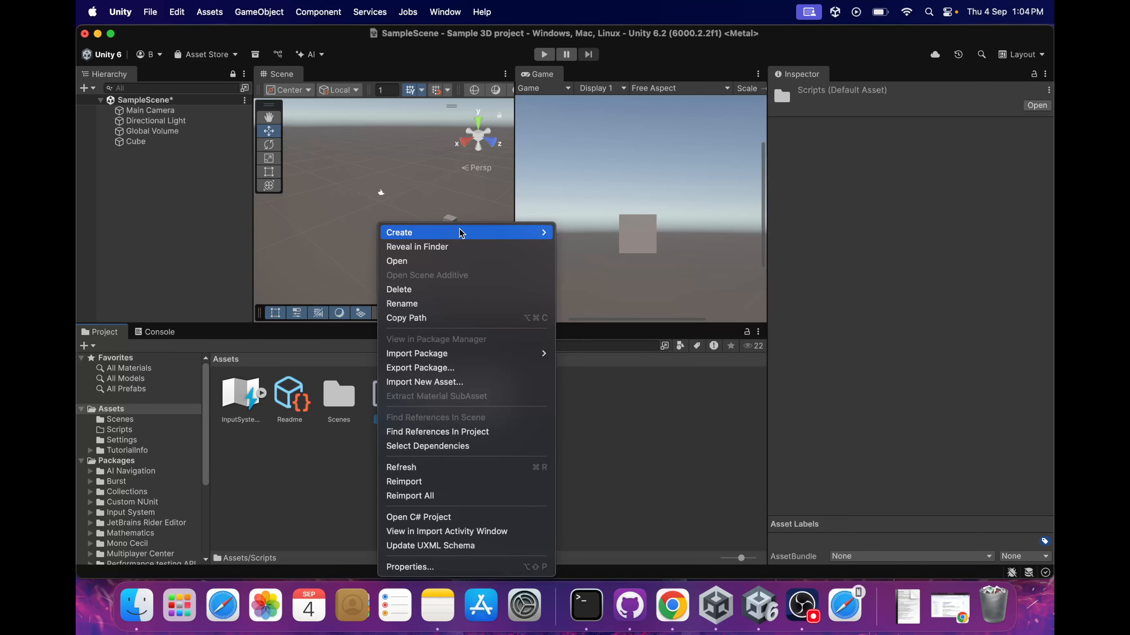
mouse_move(462, 233)
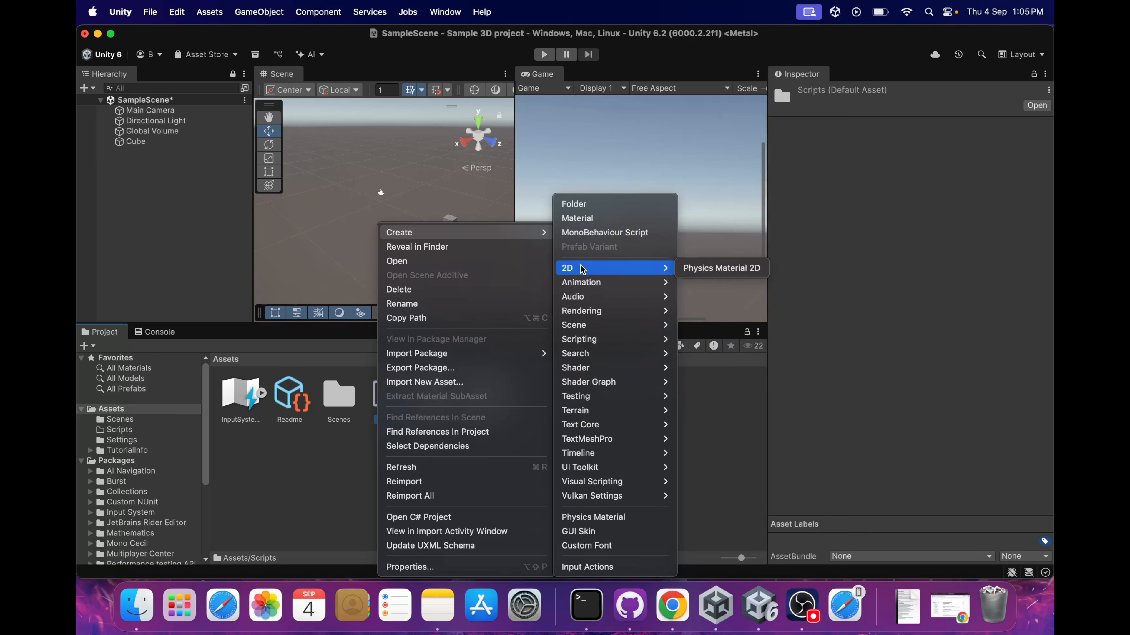
mouse_move(655, 290)
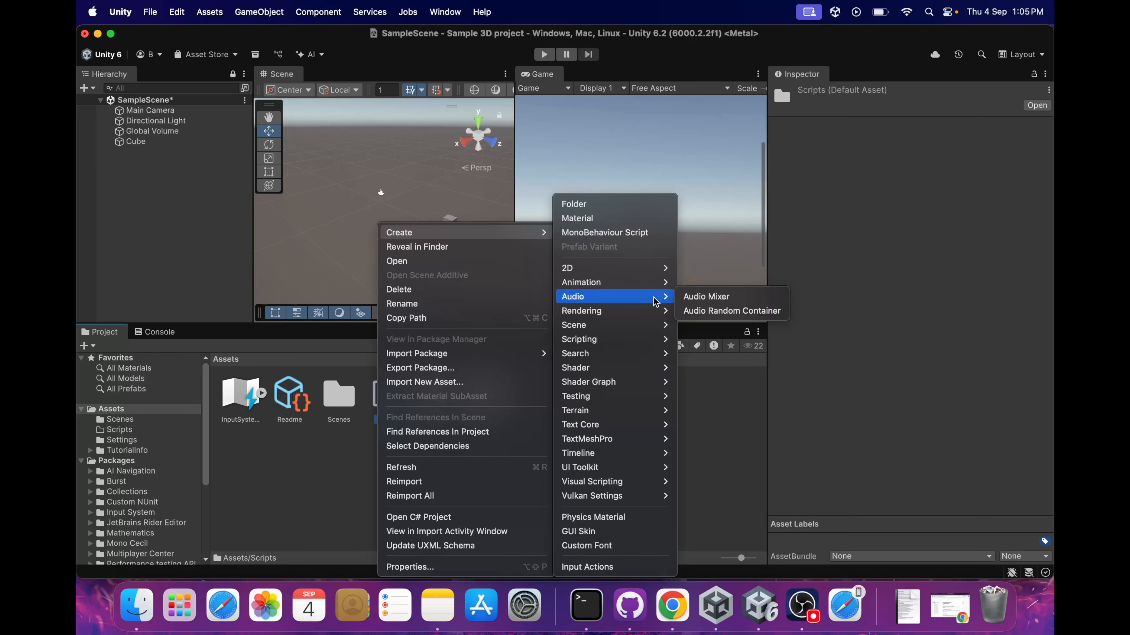
mouse_move(653, 326)
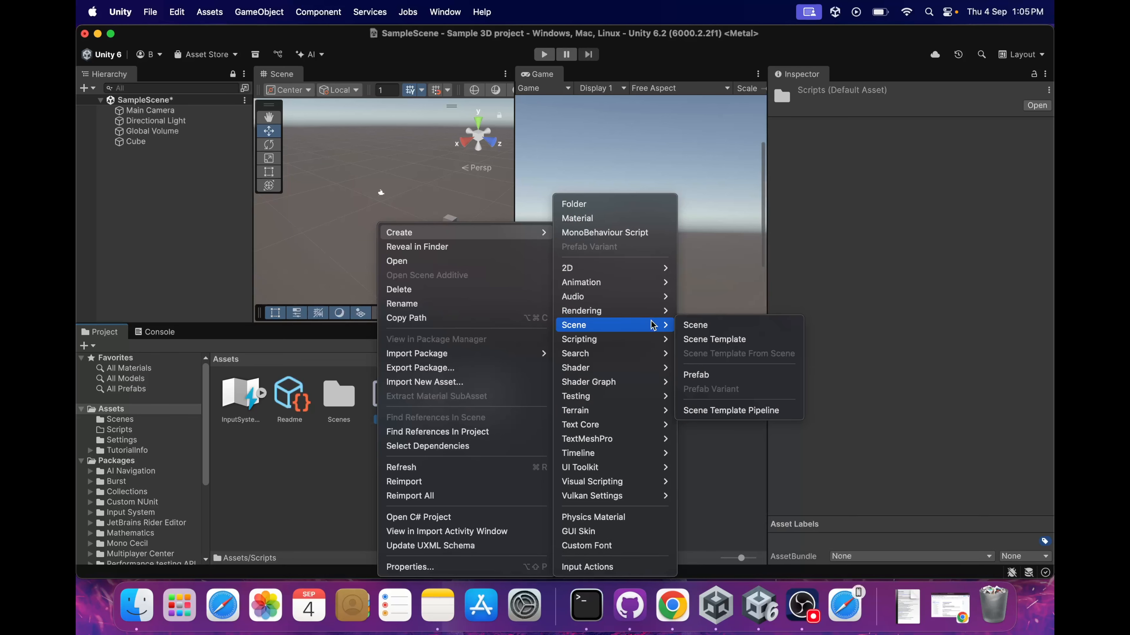
- Create a MonoBehaviour script named SamplaScript in the Scripts folder and show the Console
right_click(402, 407)
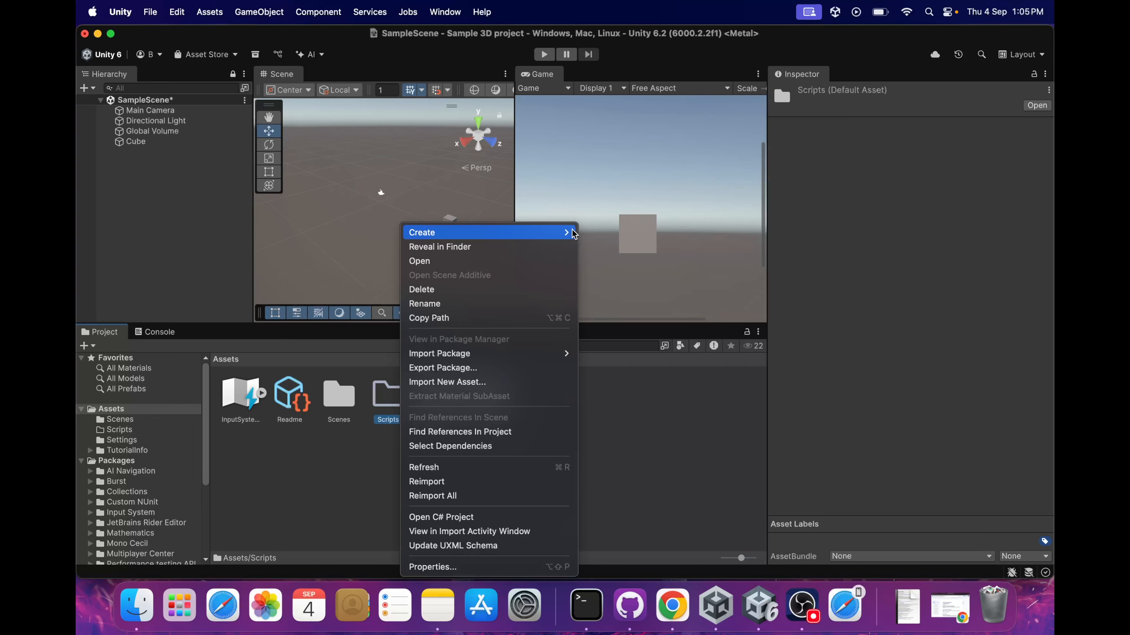
mouse_move(561, 232)
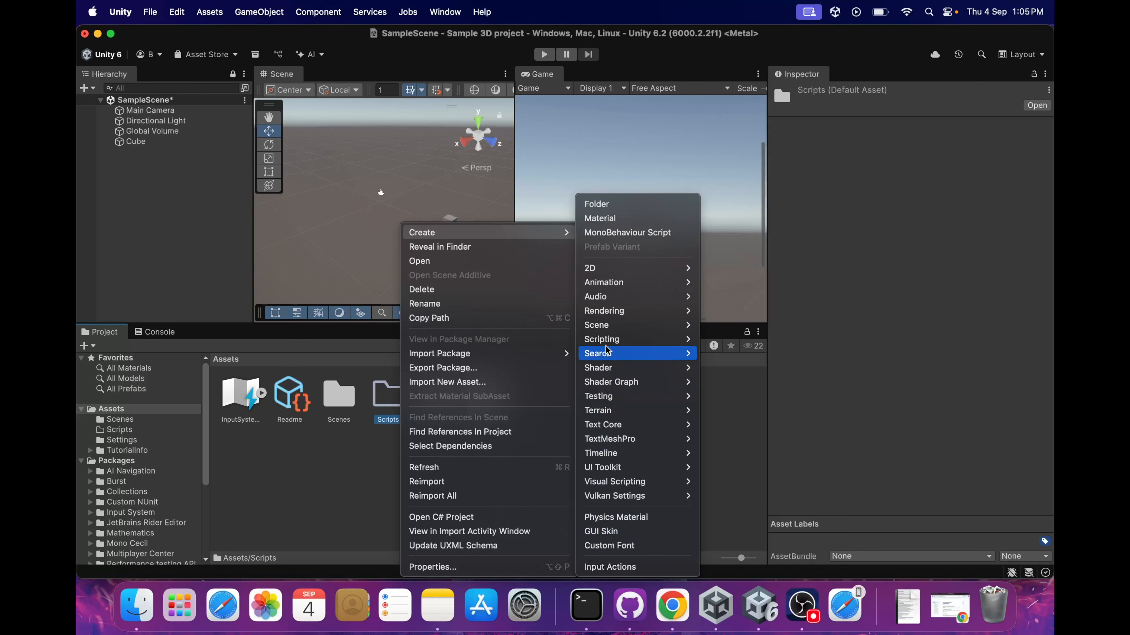
mouse_move(685, 340)
left_click(743, 339)
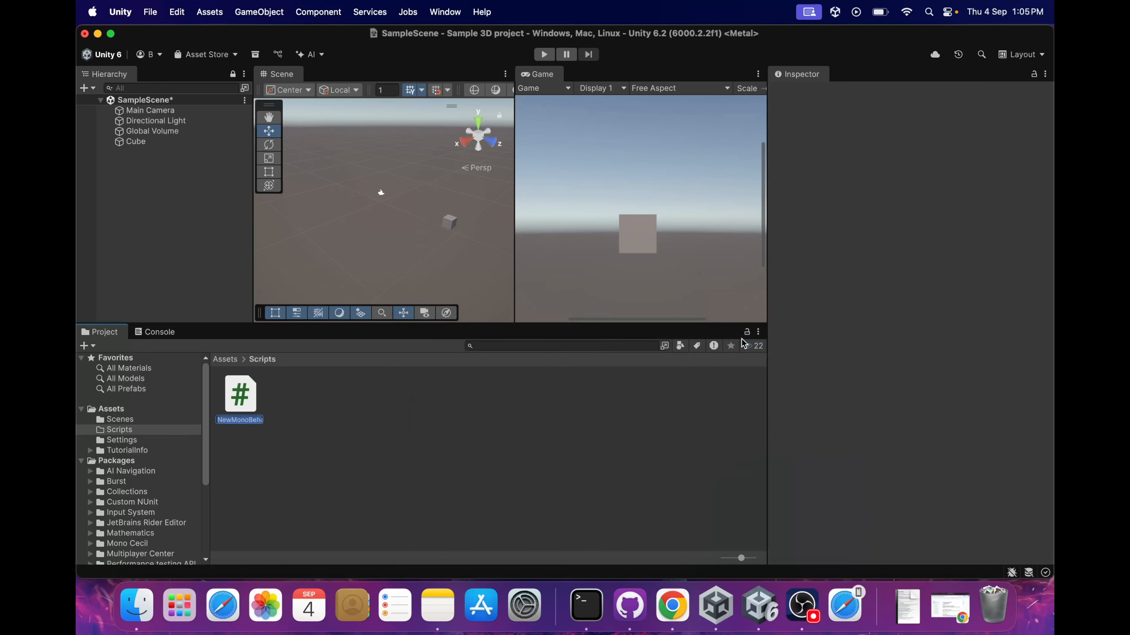
type("Sample")
type("Script")
key("Return")
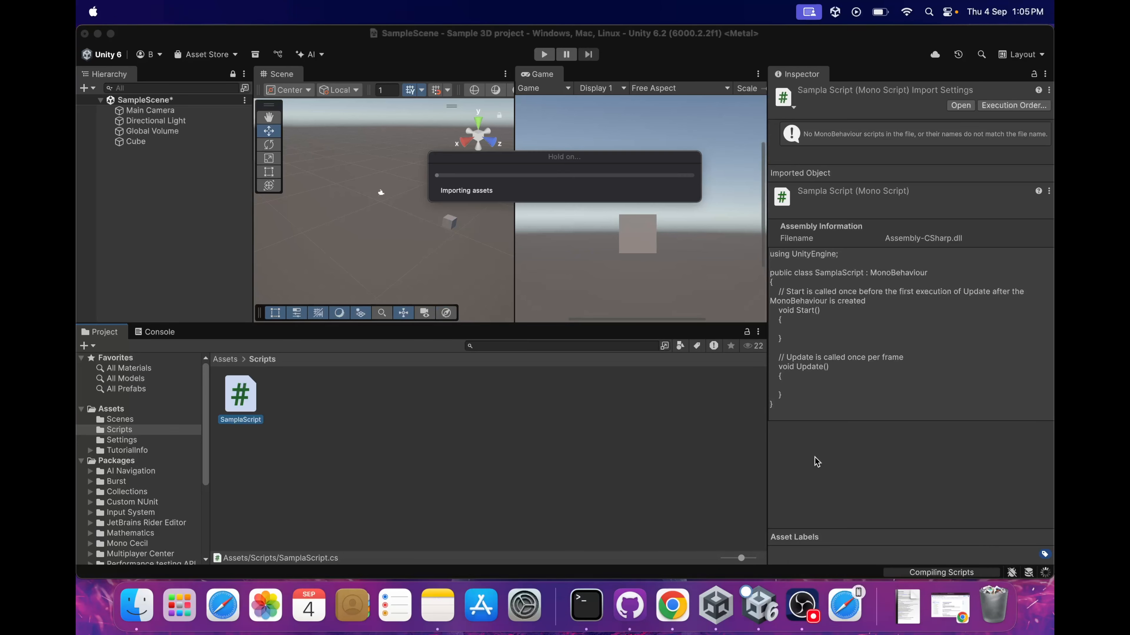
left_click(155, 337)
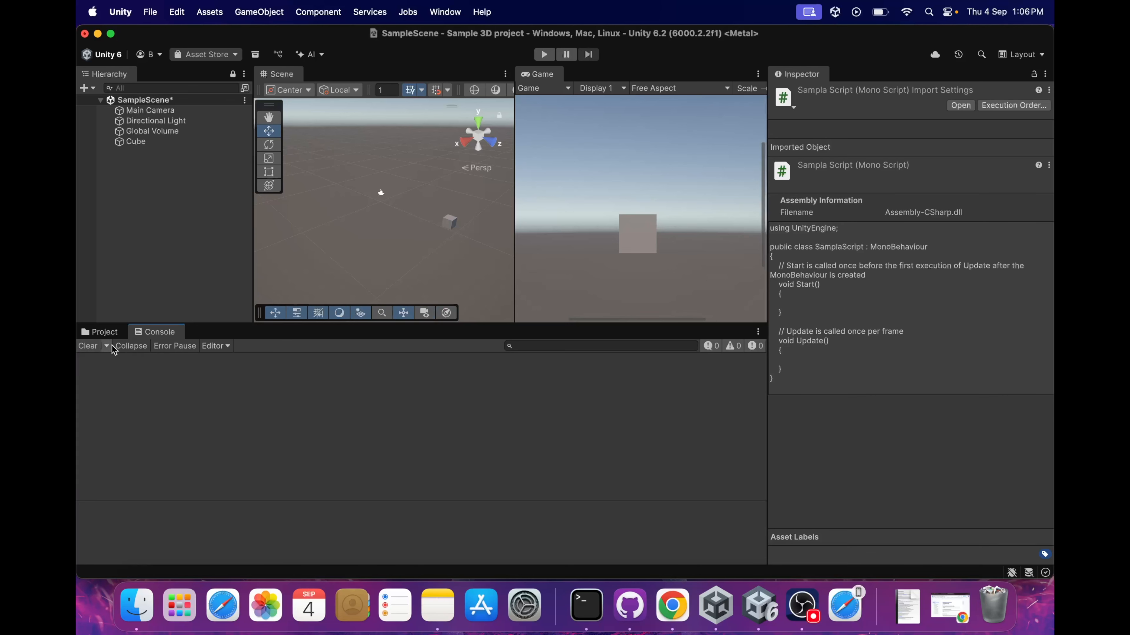
- Examine the Console's Editor logging and player connection options
left_click(204, 346)
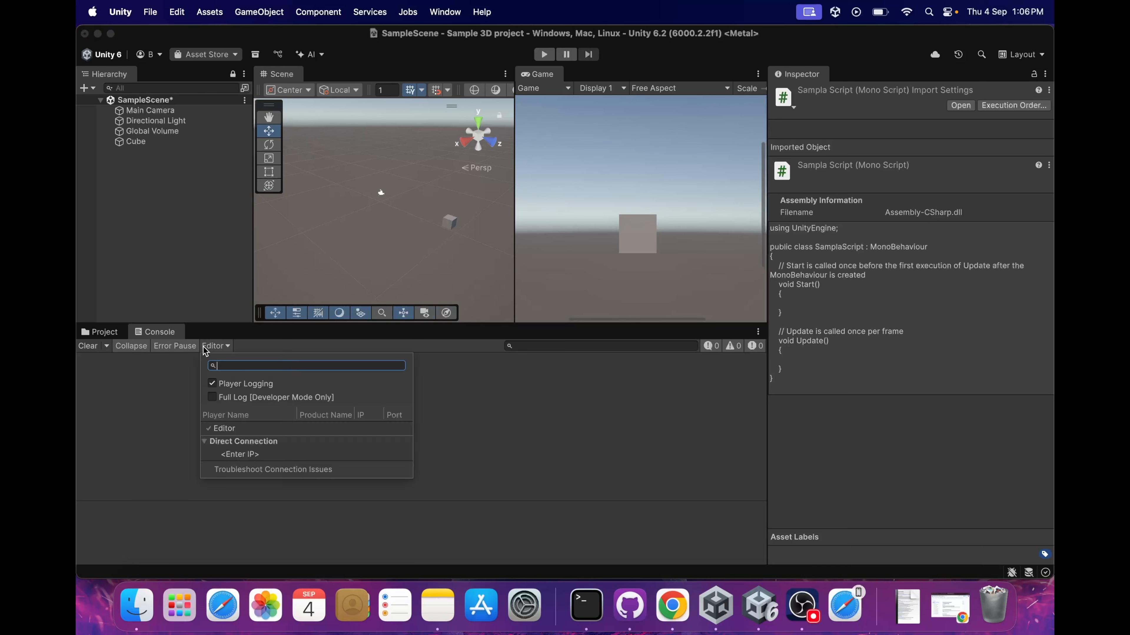
left_click(158, 376)
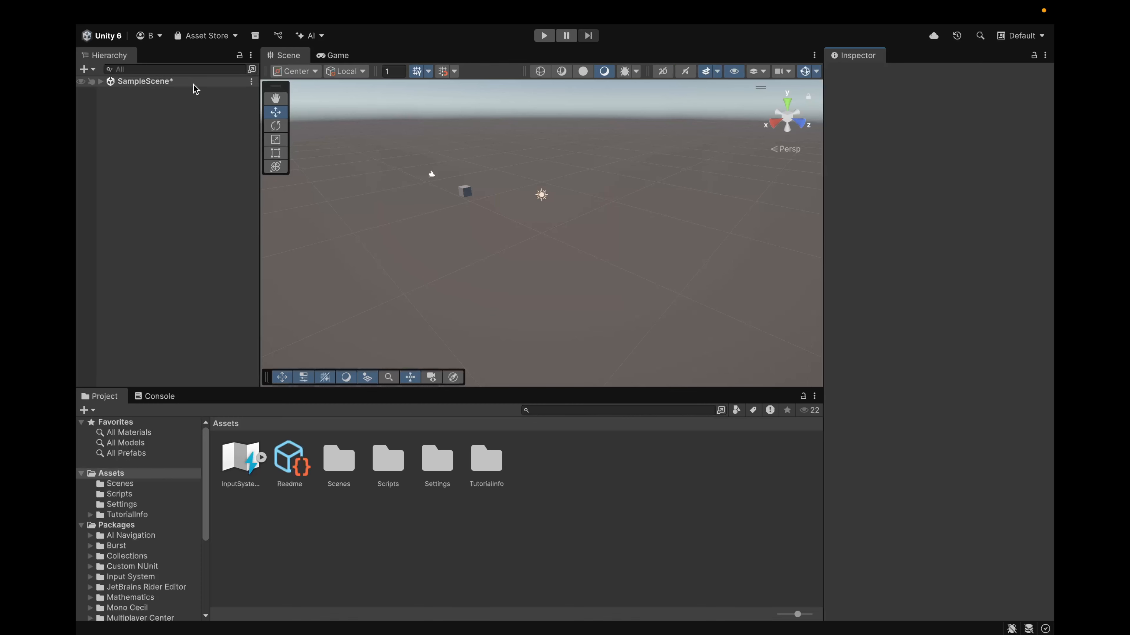
- Try the transform tools in the Scene view and activate the Rect tool
left_click(276, 139)
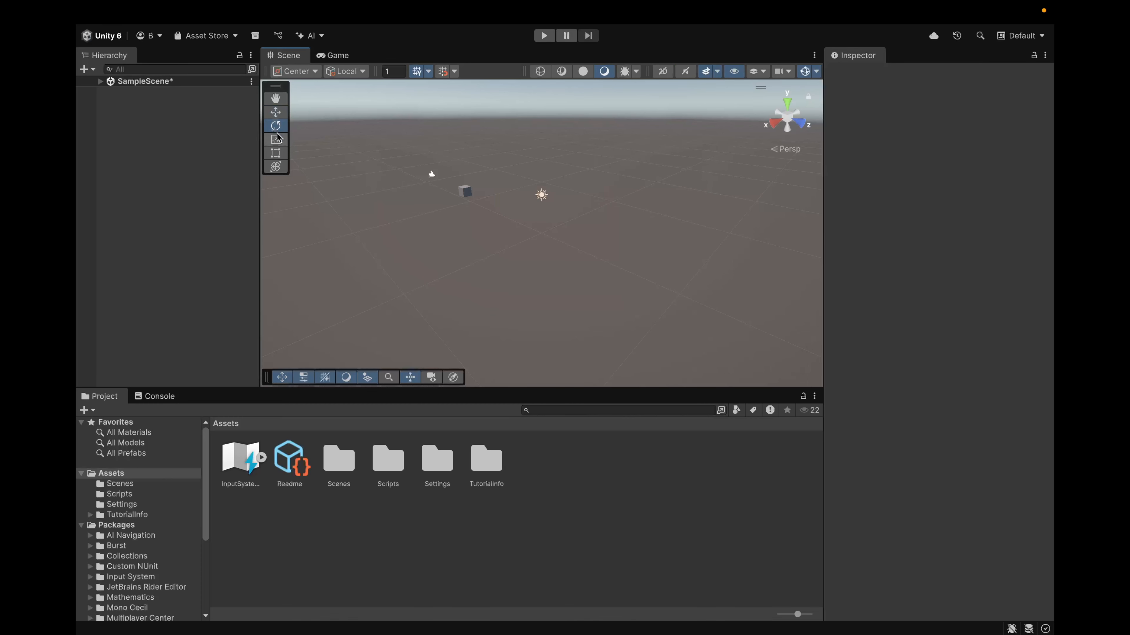
left_click(275, 153)
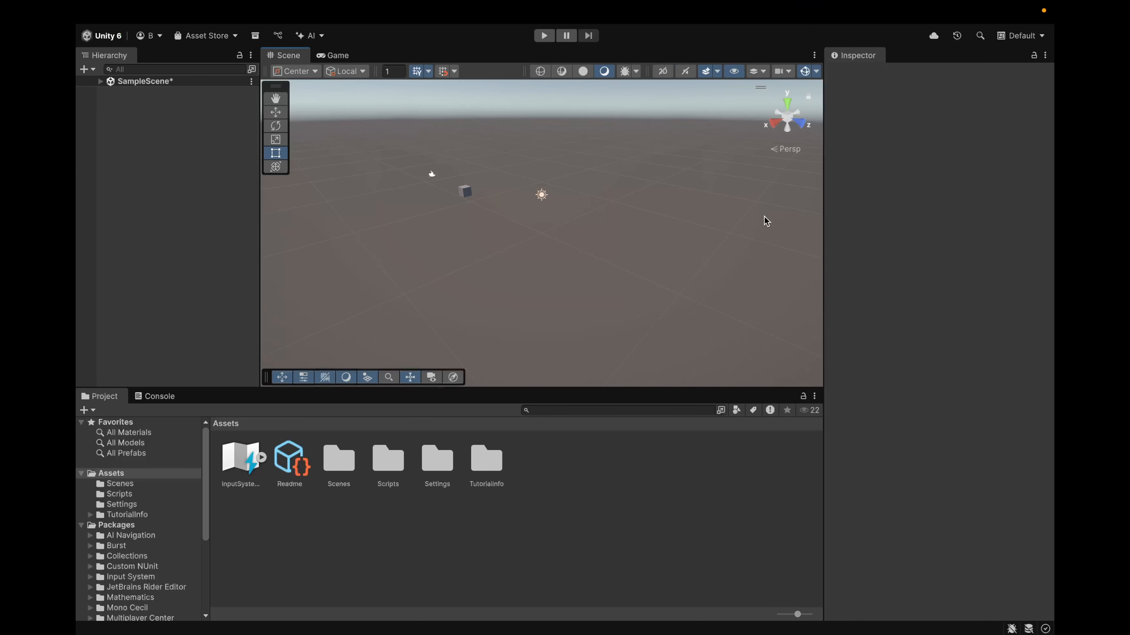
- Open the Package Manager from the cloud services and show the Unity Registry packages
left_click(934, 35)
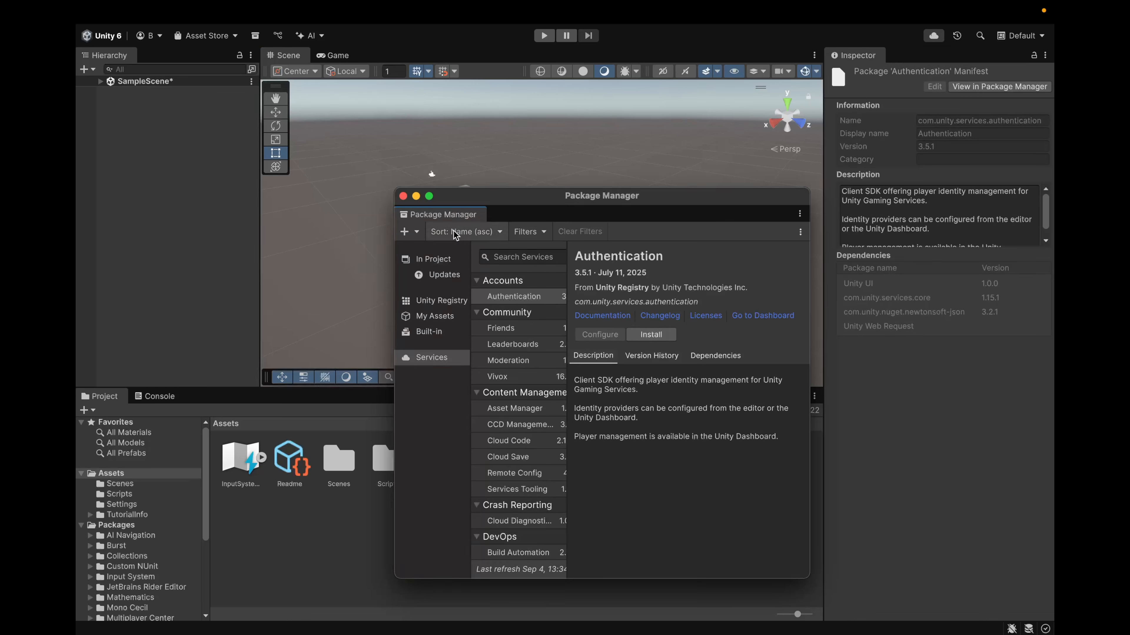
left_click(441, 252)
left_click(433, 301)
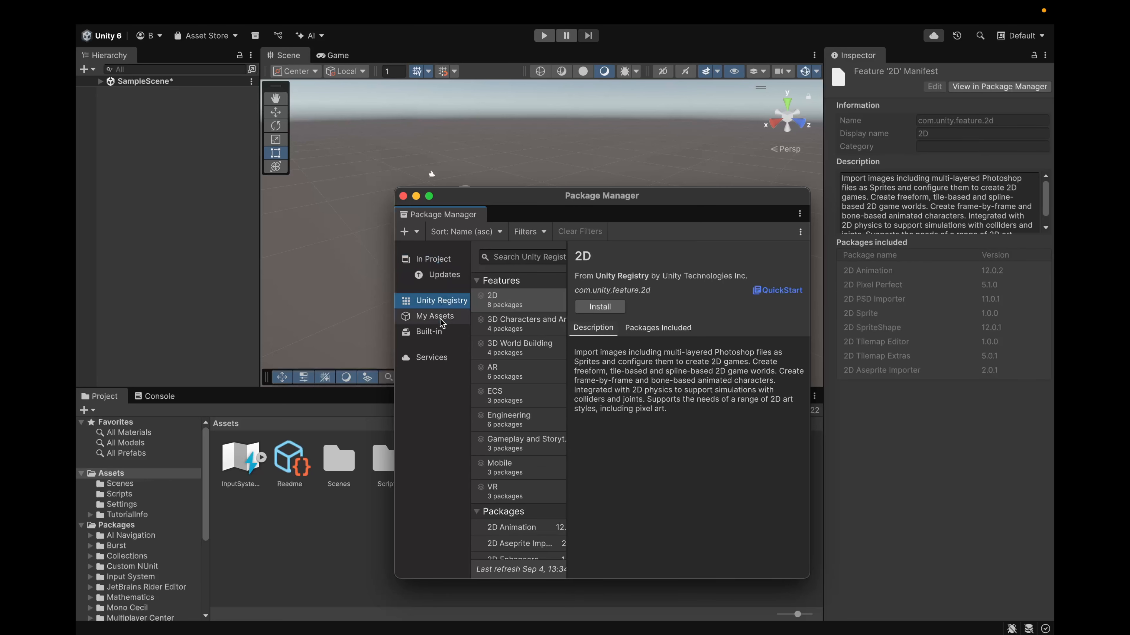
left_click(439, 317)
left_click(440, 302)
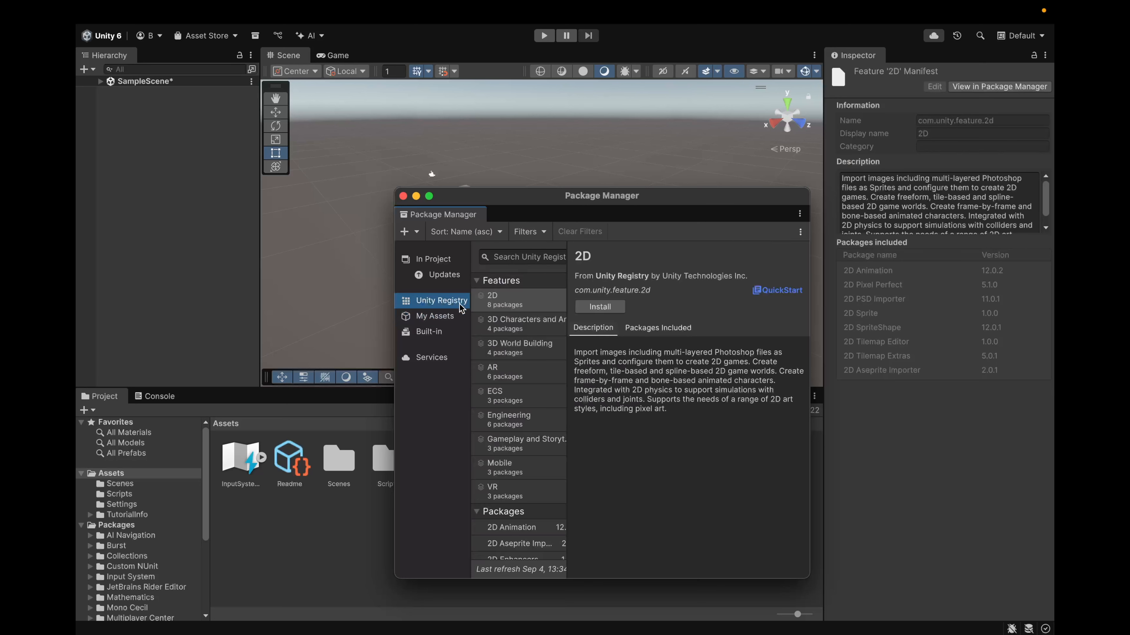
- Widen the Package Manager's package list and browse the packages available in the Unity Registry
left_click_drag(567, 353, 783, 405)
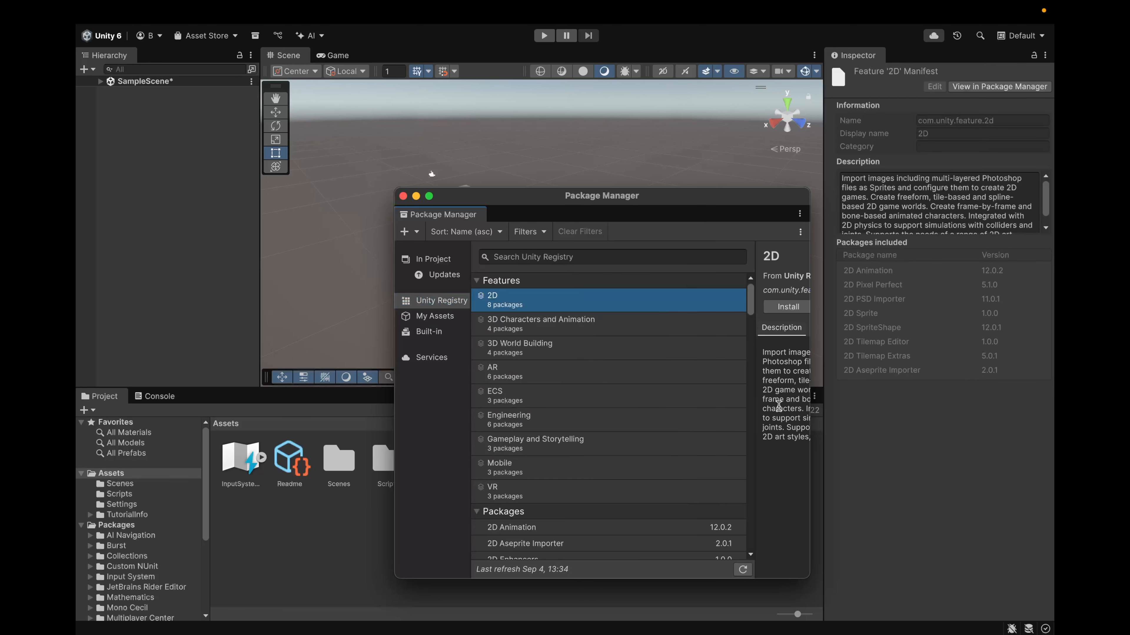
scroll(632, 542, "down", 3)
scroll(633, 542, "down", 15)
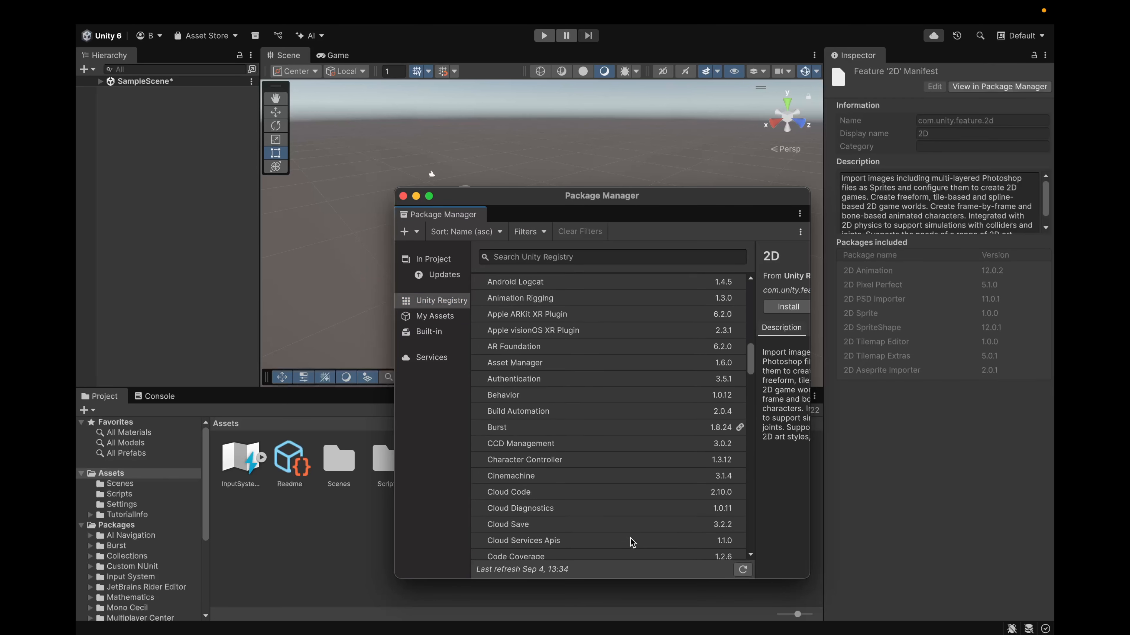
scroll(632, 542, "down", 12)
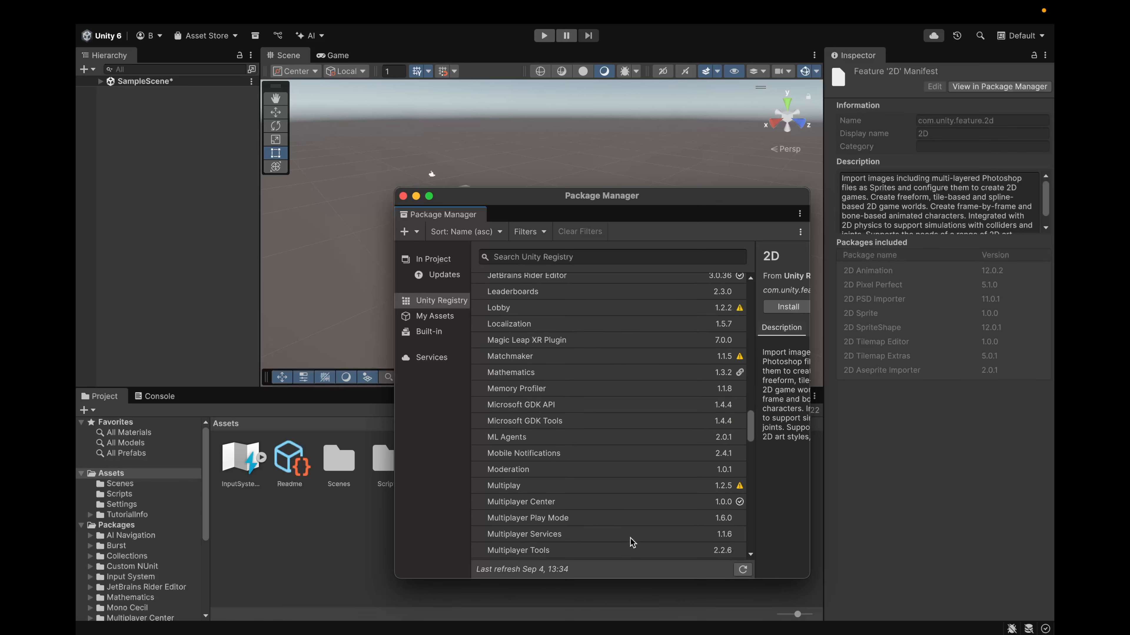
scroll(633, 542, "down", 10)
scroll(531, 421, "down", 6)
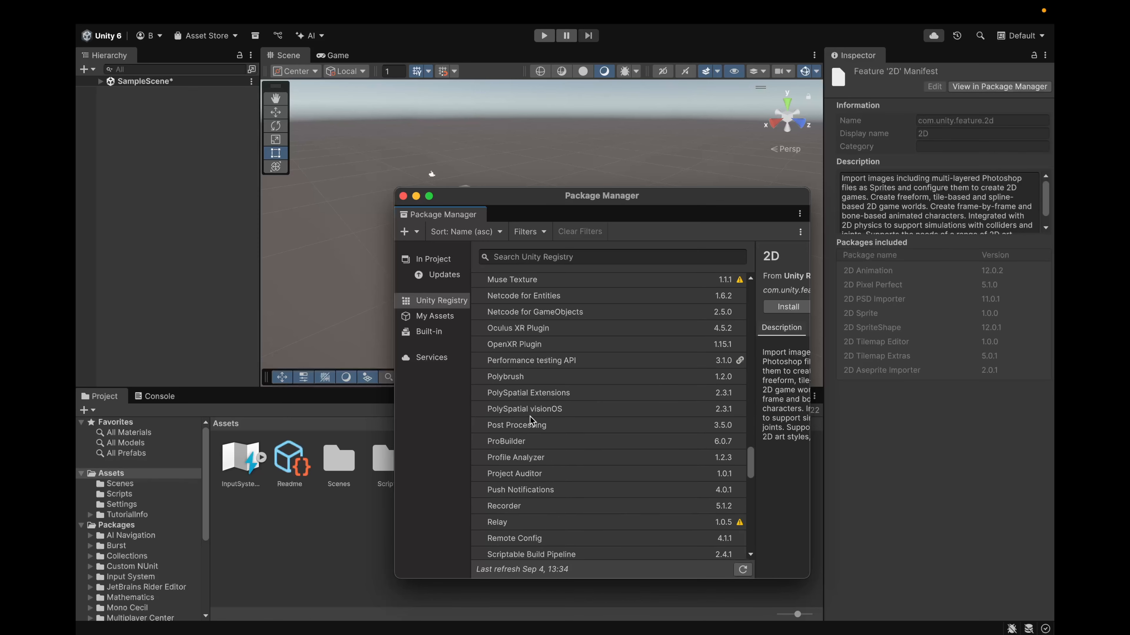
- Review the packages installed in the project and minimize the Package Manager
left_click(453, 264)
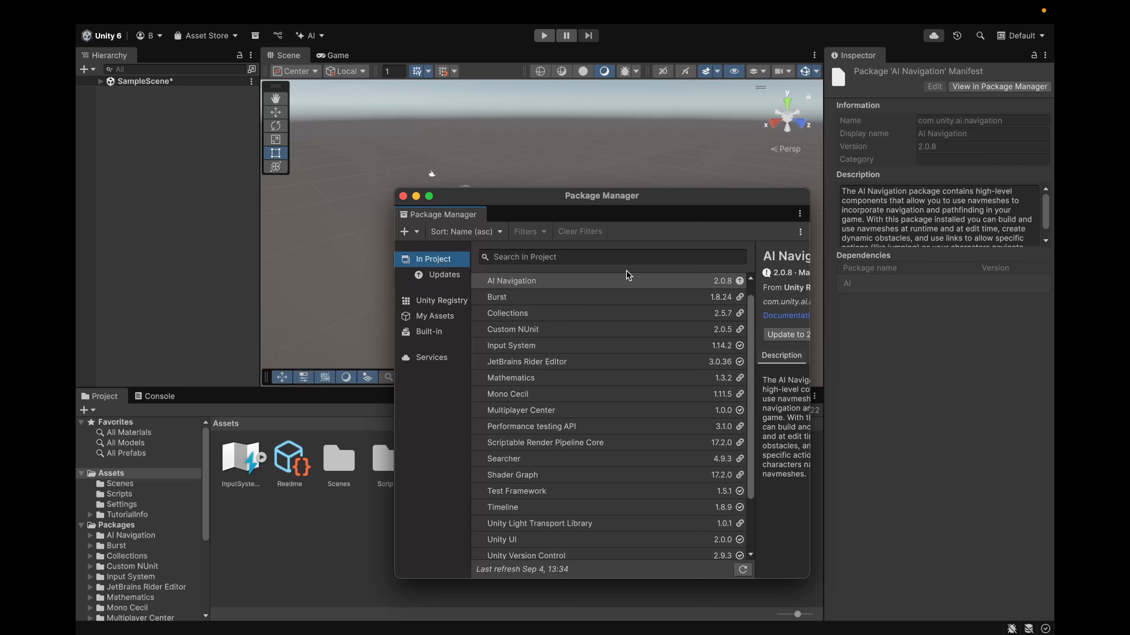
scroll(678, 515, "down", 3)
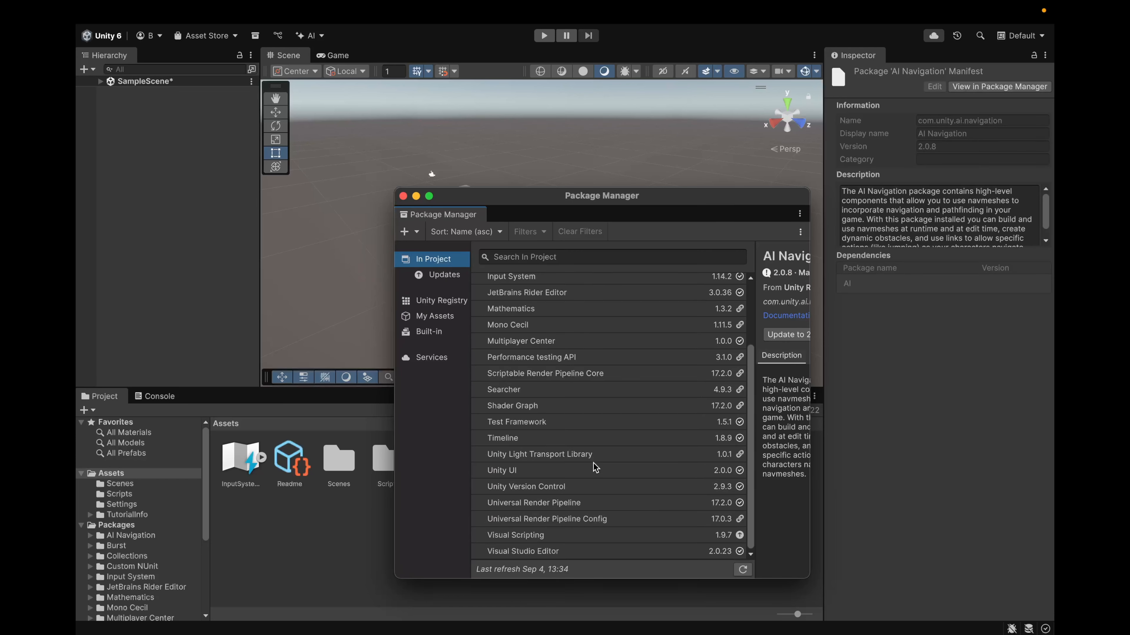
left_click(417, 198)
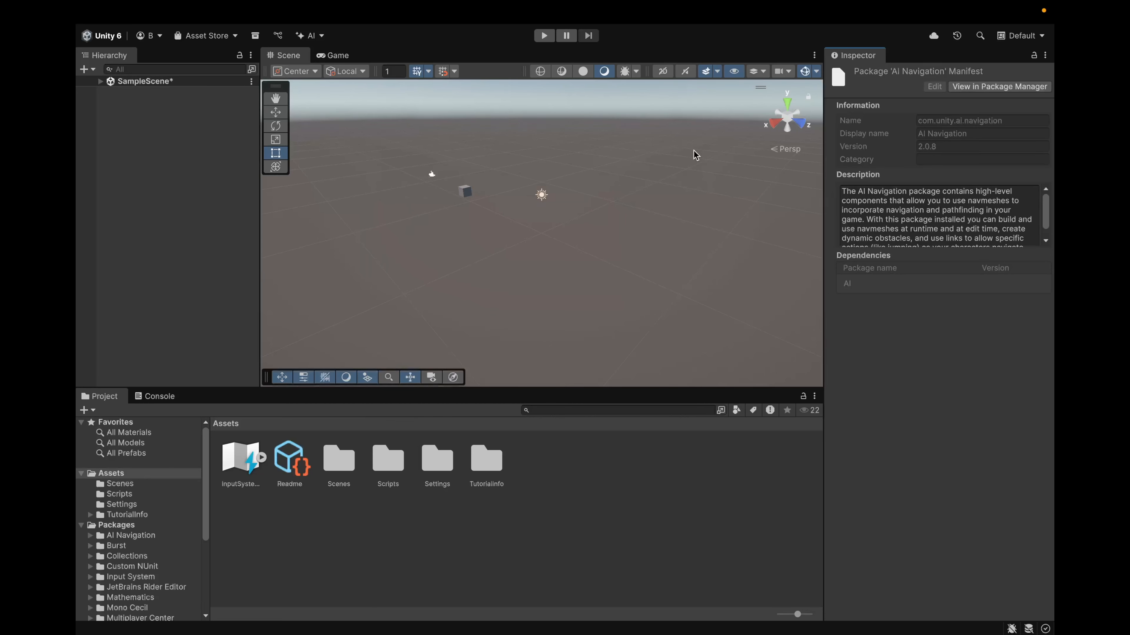
- Look through the available editor layout presets and options without choosing one
left_click(1021, 35)
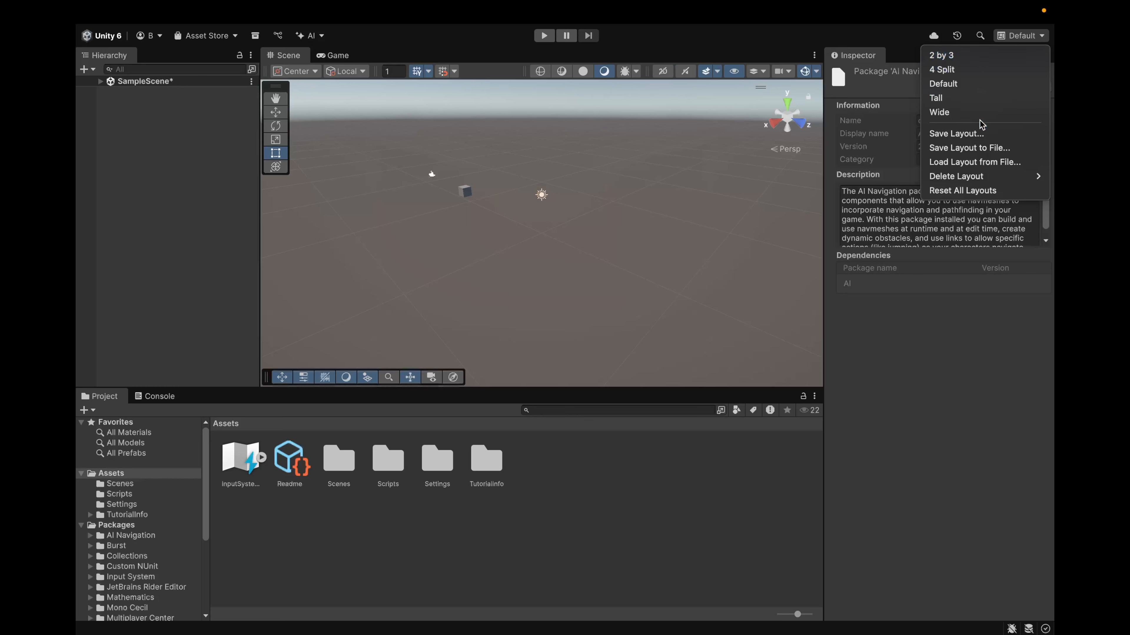
left_click(880, 385)
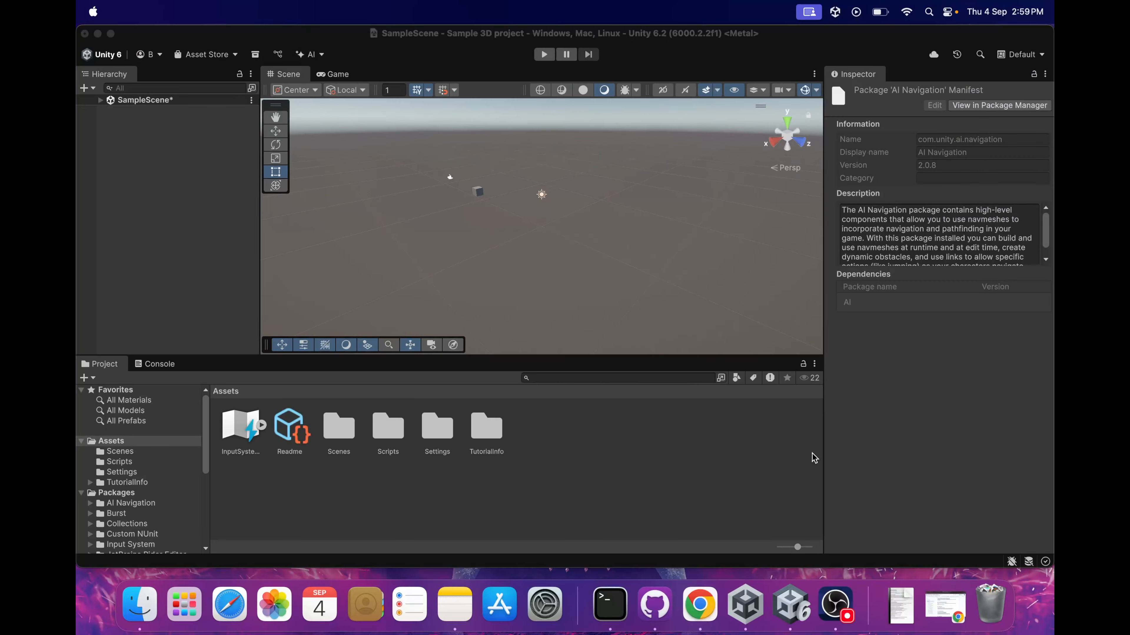
left_click(974, 434)
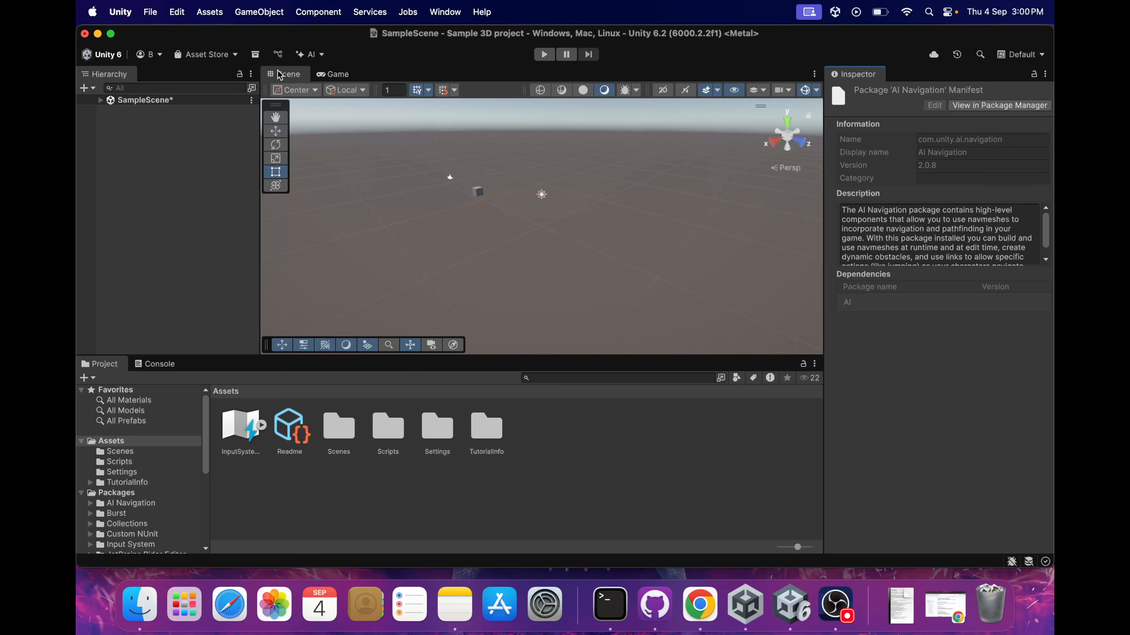
- Rearrange the Scene and Game views by docking, floating and re-docking them, ending with Game docked to the right of Scene
left_click_drag(279, 75, 703, 234)
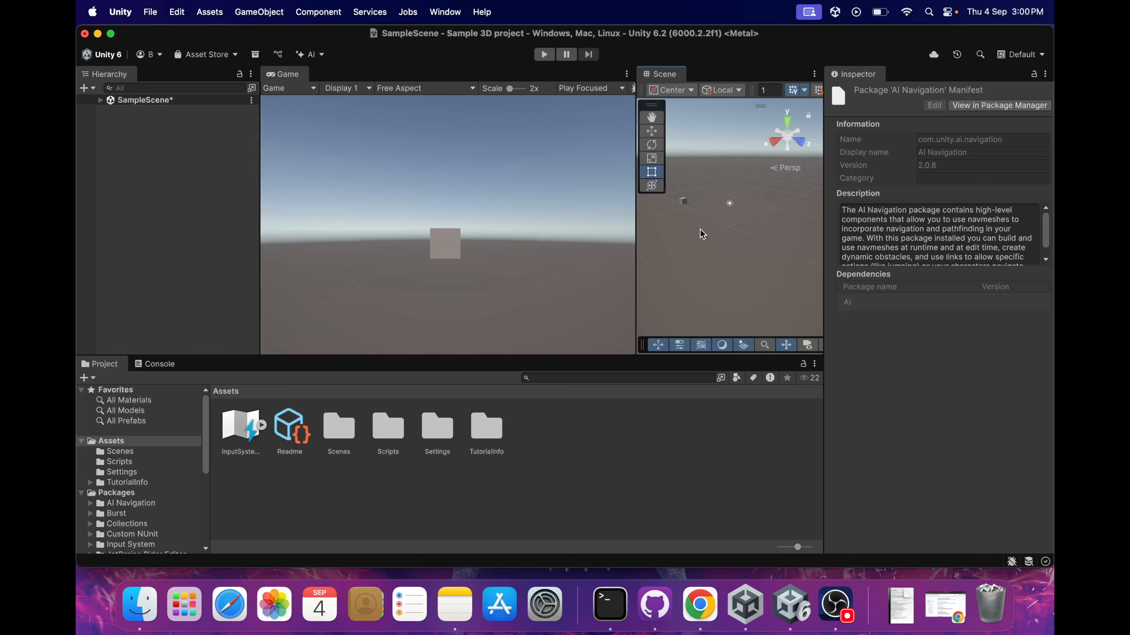
left_click_drag(650, 81, 218, 602)
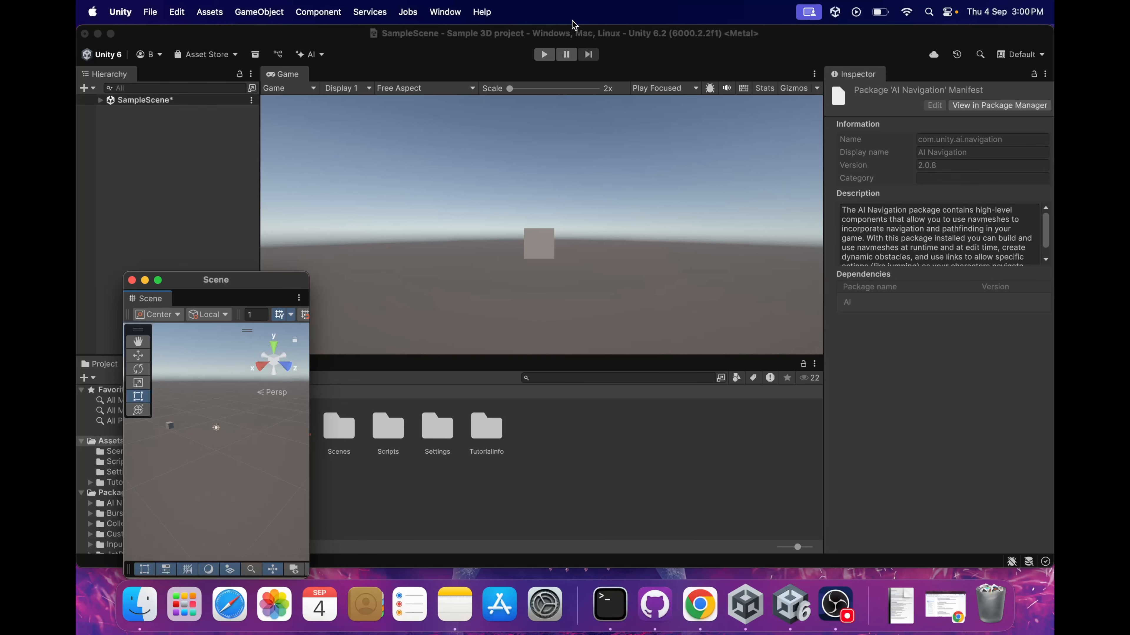
left_click_drag(152, 303, 391, 74)
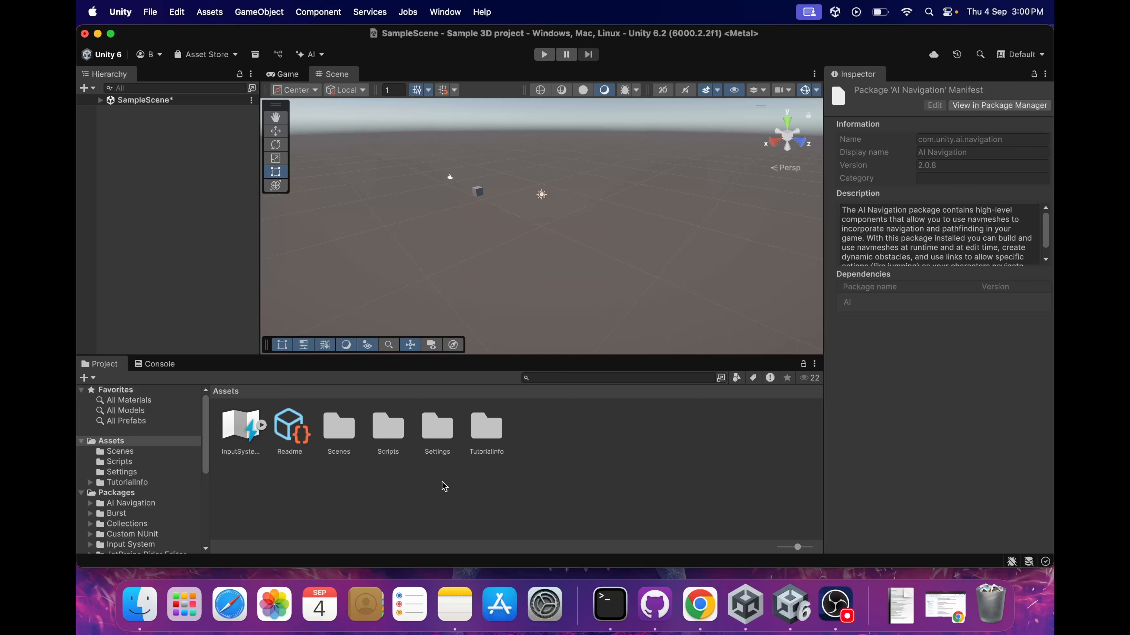
left_click_drag(285, 74, 800, 138)
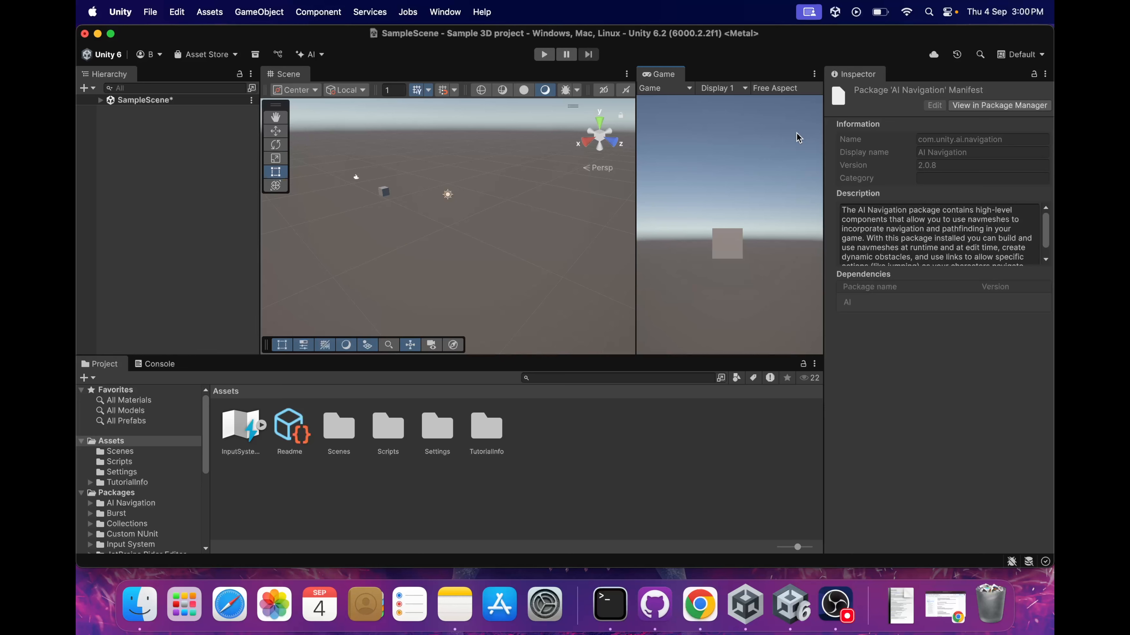
- Reset all editor layouts to restore the default window arrangement
left_click(1019, 55)
left_click(960, 210)
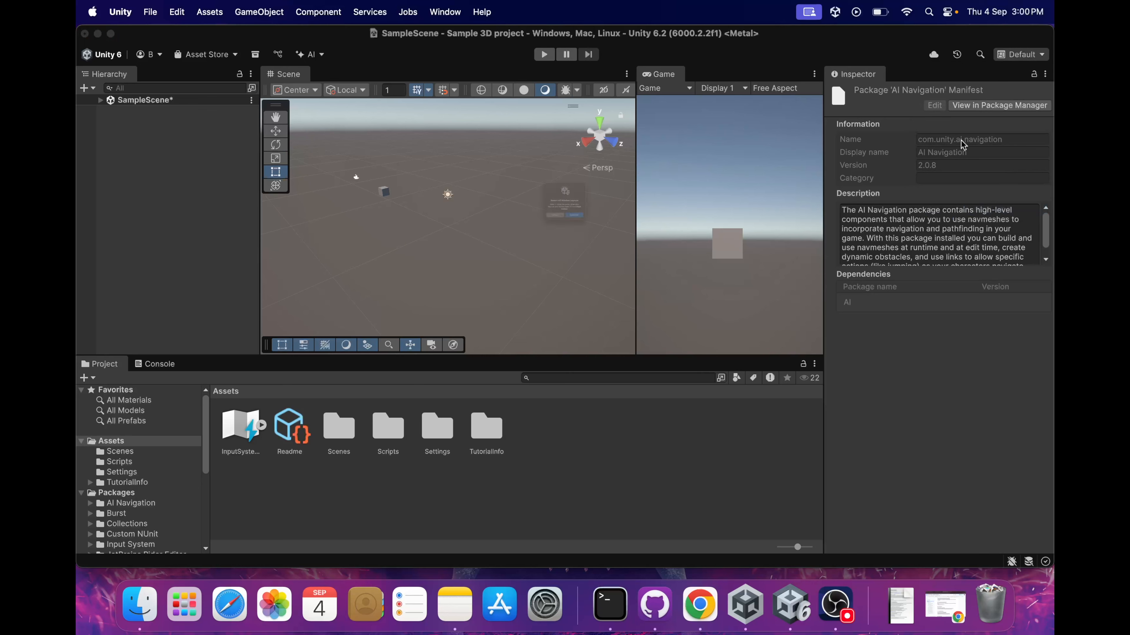
left_click(582, 261)
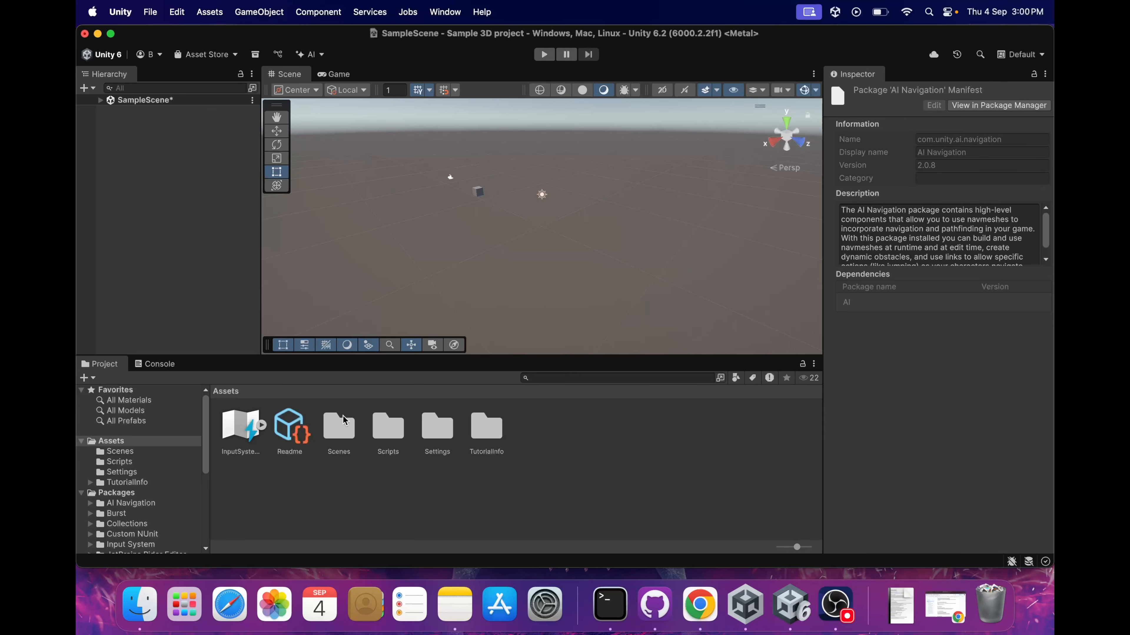
- Check the Console and Project windows and show the editor layout options for saving a layout
left_click(156, 365)
left_click(106, 369)
left_click(1020, 55)
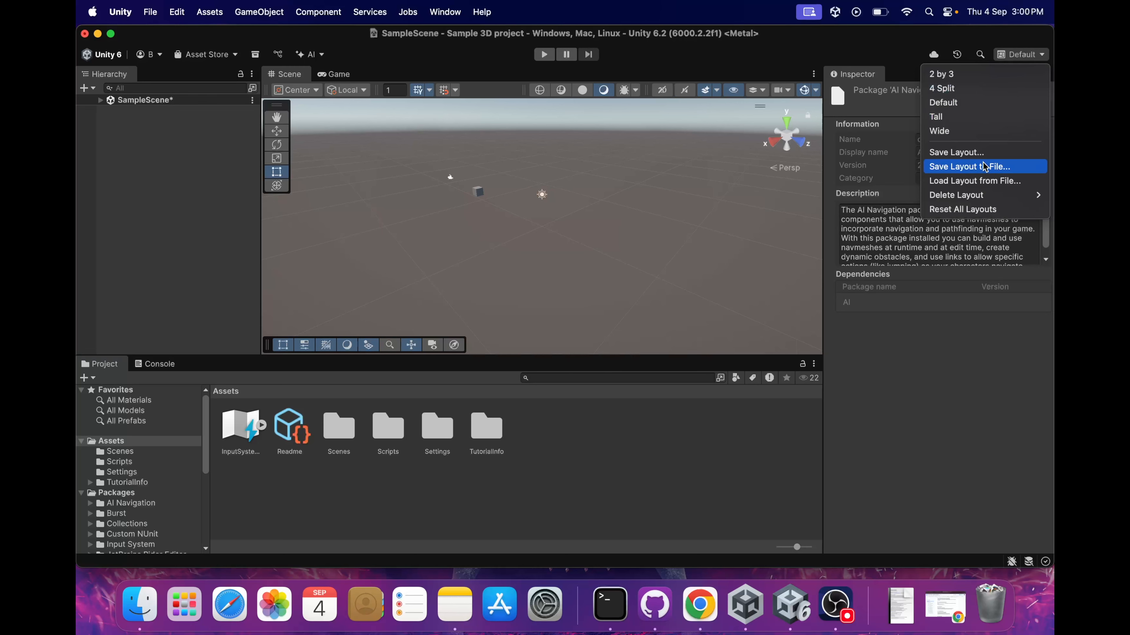